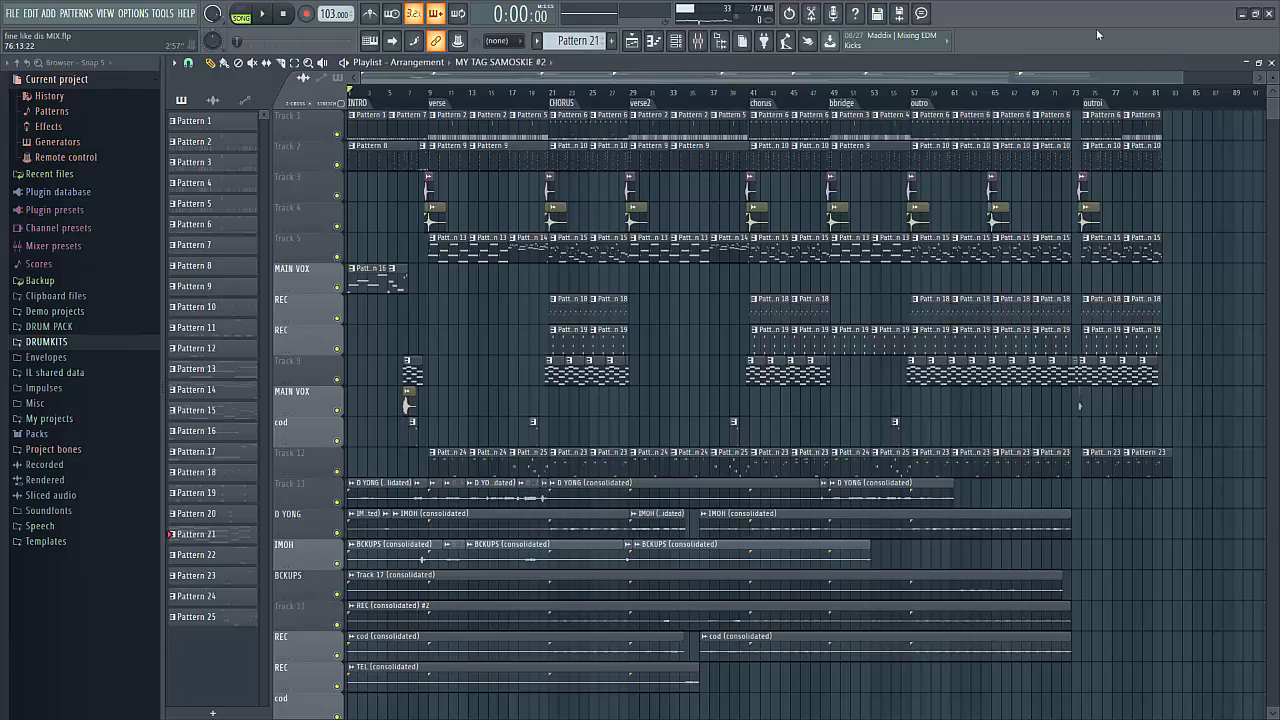
Open the mixer, try panning the VEDH Percussion 233 track to one side and reset its panning
left_click(698, 41)
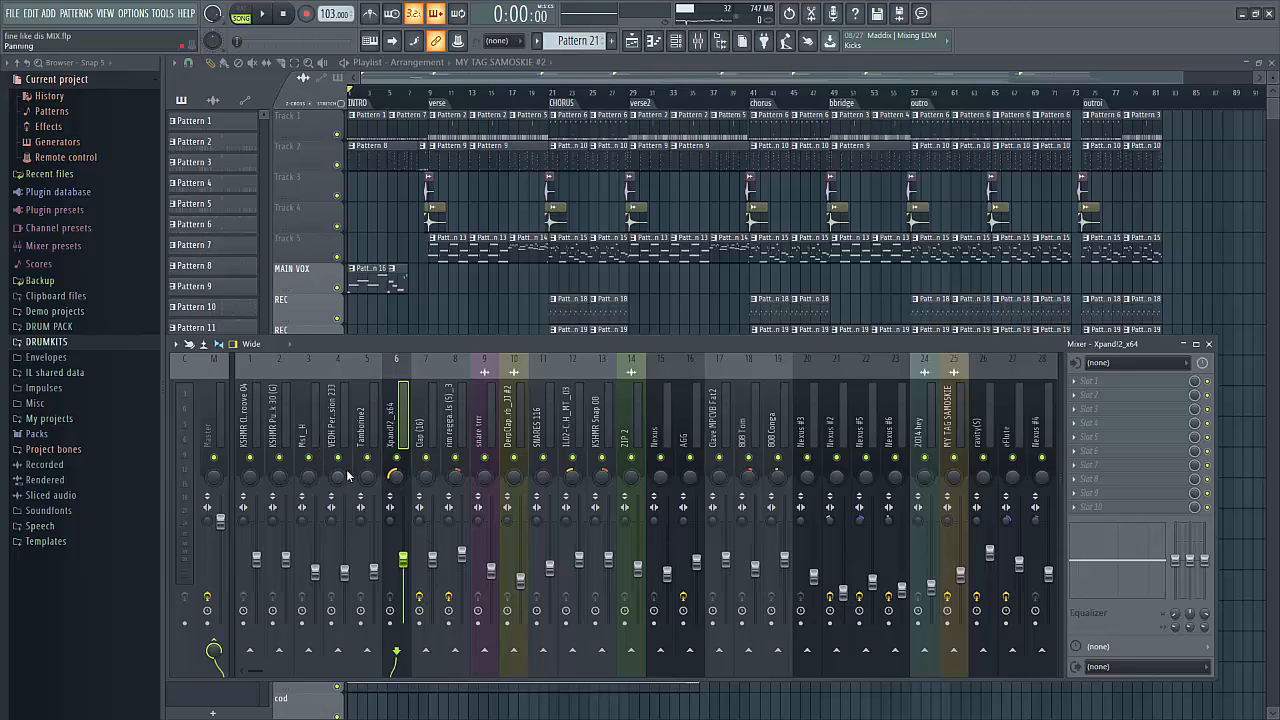
mouse_move(336, 480)
left_mouse_down()
mouse_move(336, 530)
mouse_move(336, 440)
mouse_move(336, 480)
left_mouse_up()
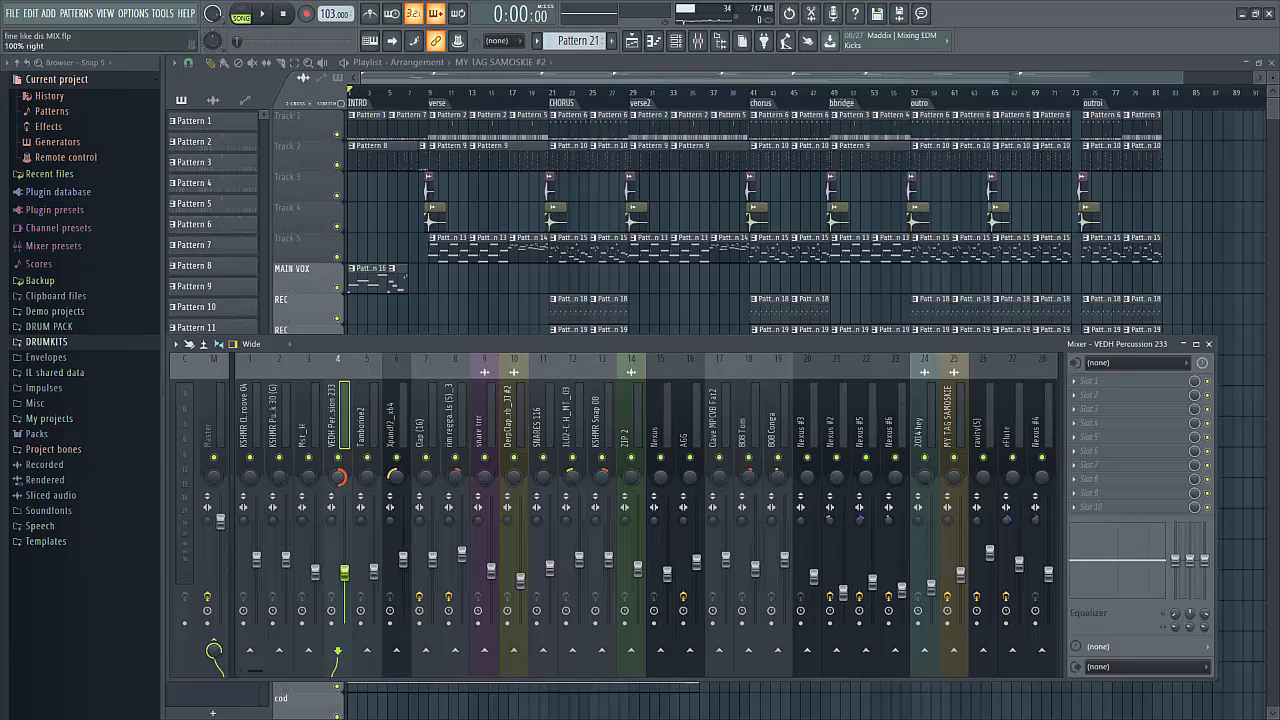
right_click(336, 479)
left_click(350, 483)
Try different stereo separation settings on the Tamborine2 mixer track and reset the control to its default
left_click(361, 523)
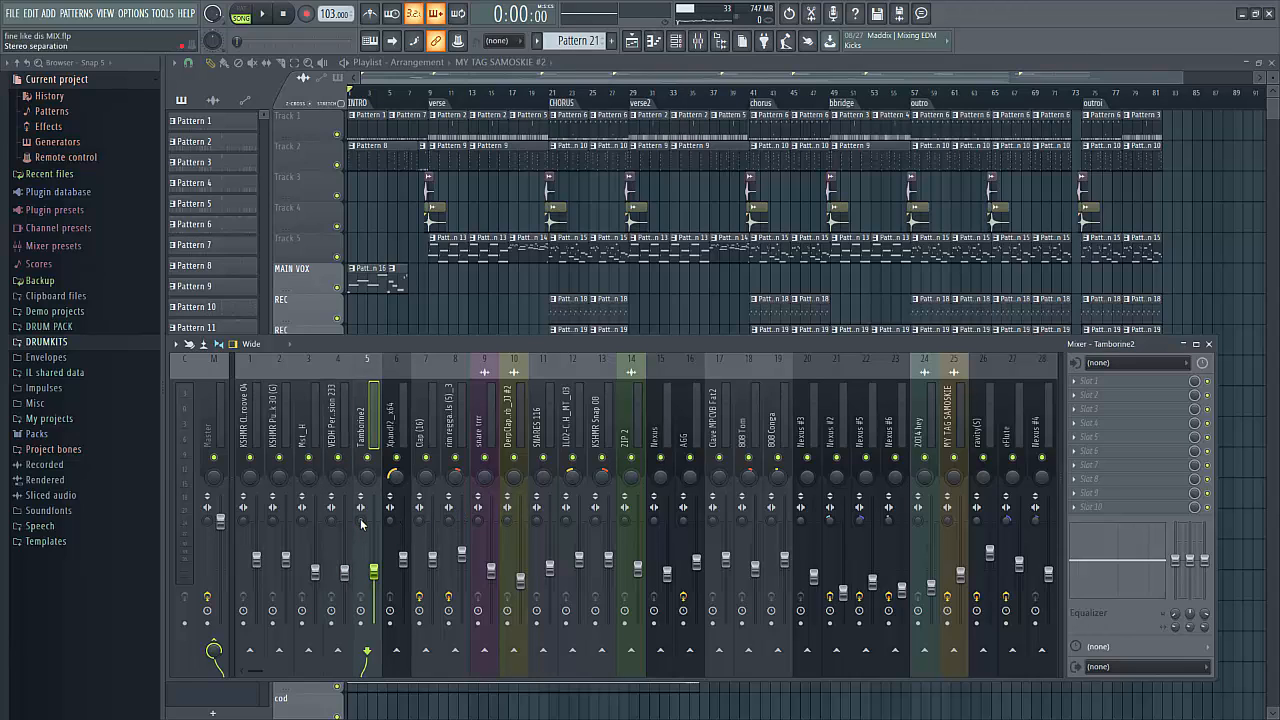
left_click_drag(361, 522, 361, 541)
left_click_drag(361, 520, 361, 451)
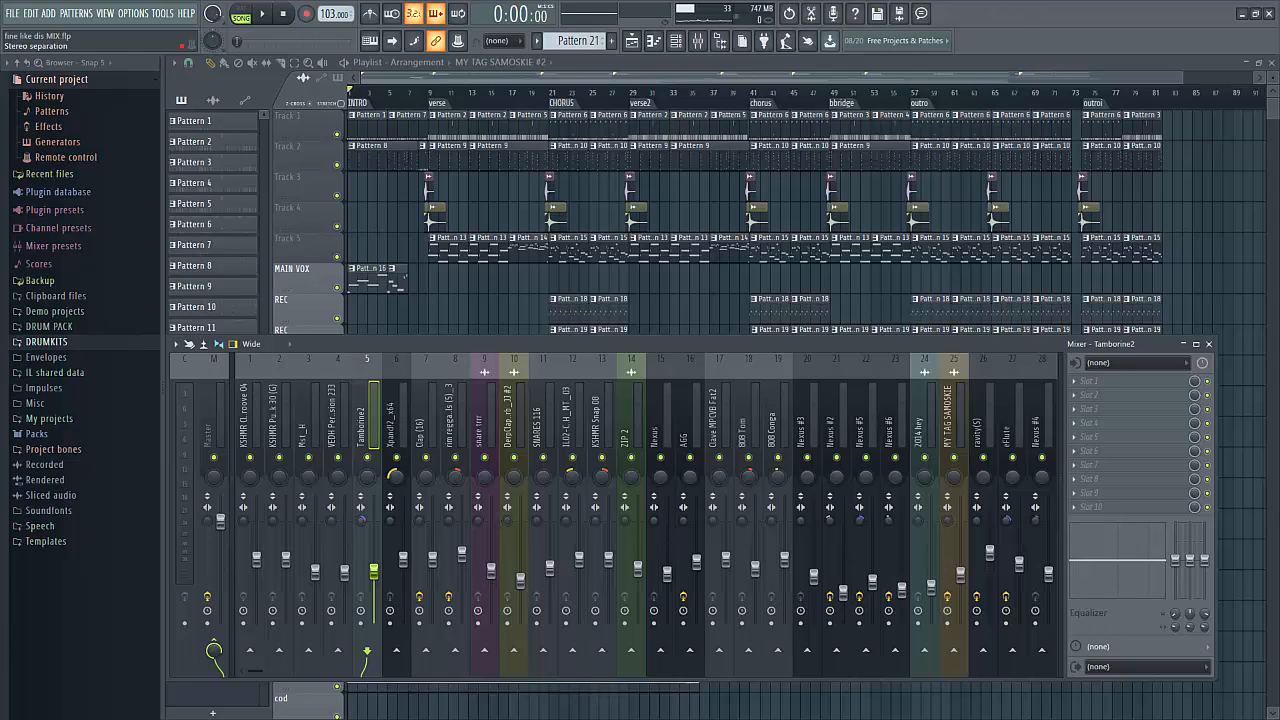
right_click(362, 519)
left_click(382, 525)
Look over the vocal tracks in the mixer, from the first recorded vocal on track 31 to the ALL VOCALS track
scroll(983, 435, "right", 3)
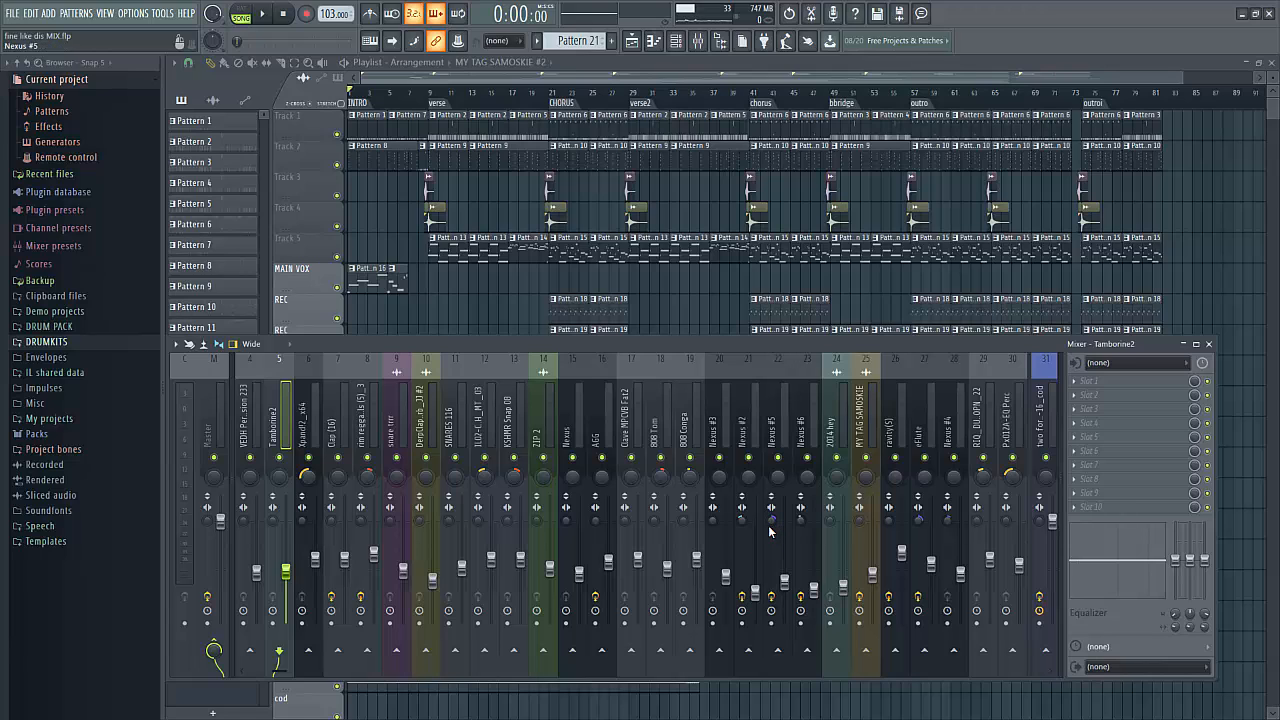
scroll(616, 428, "right", 6)
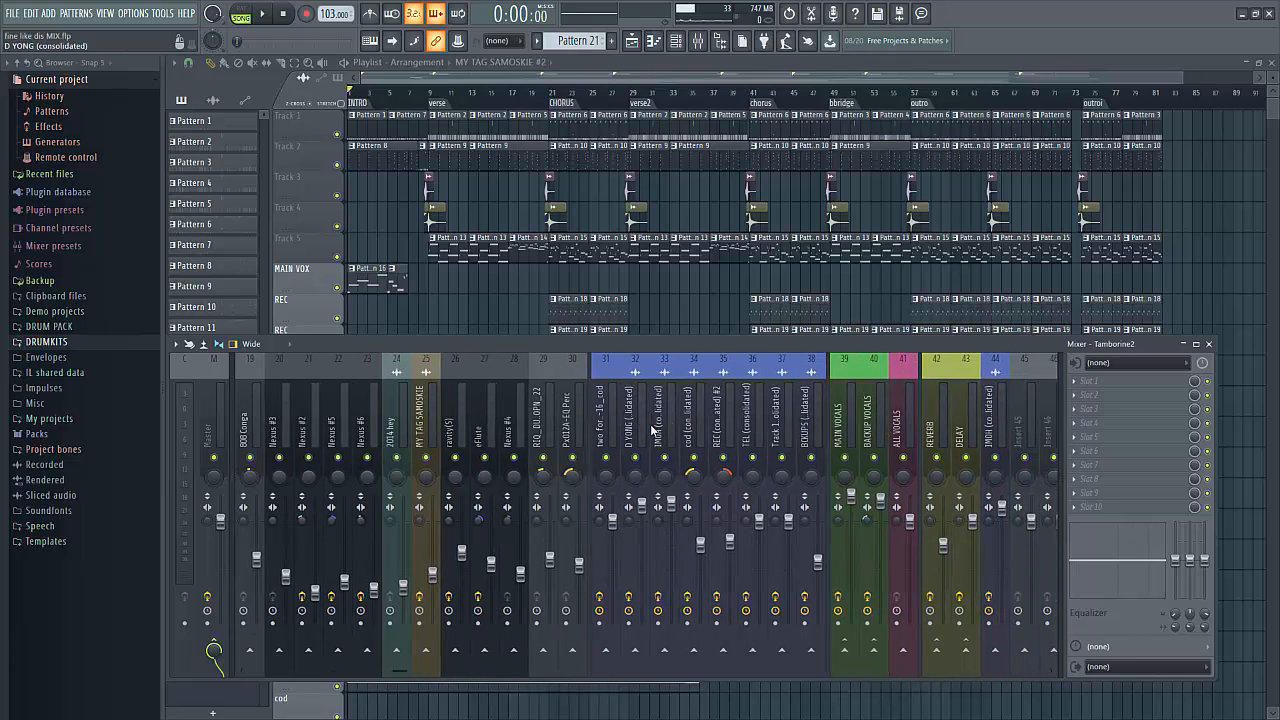
left_click(610, 428)
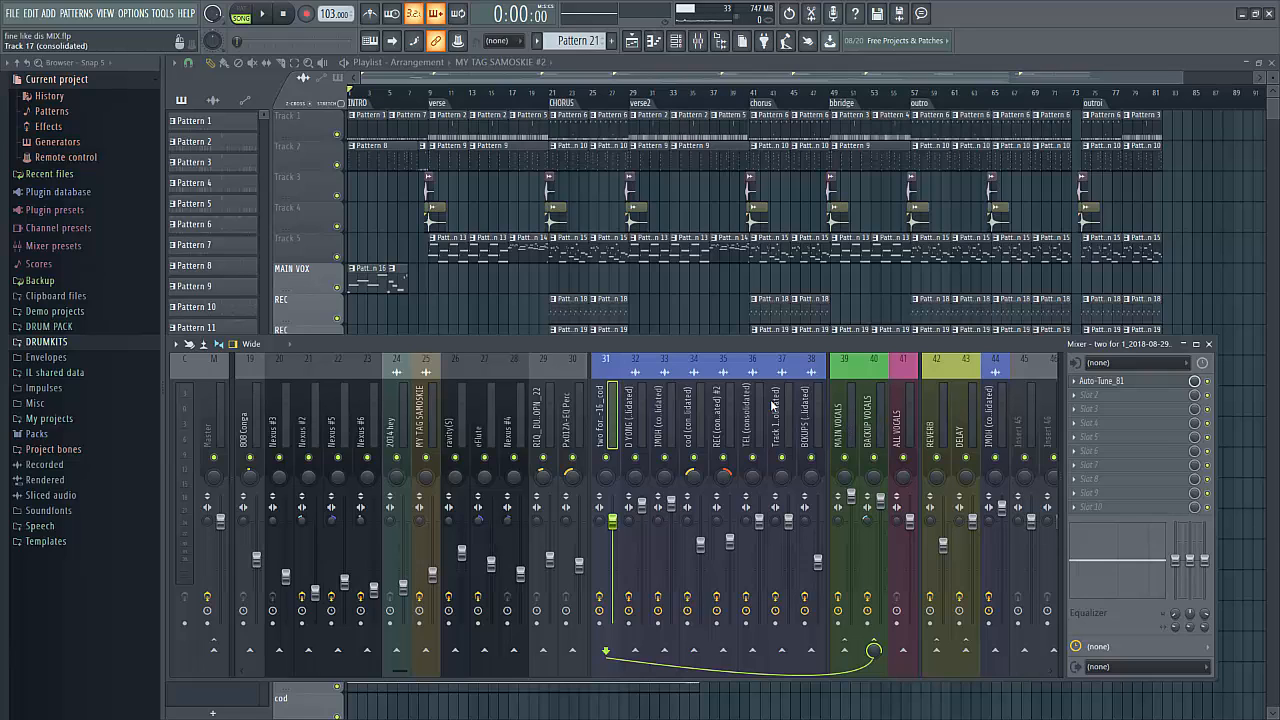
left_click(905, 433)
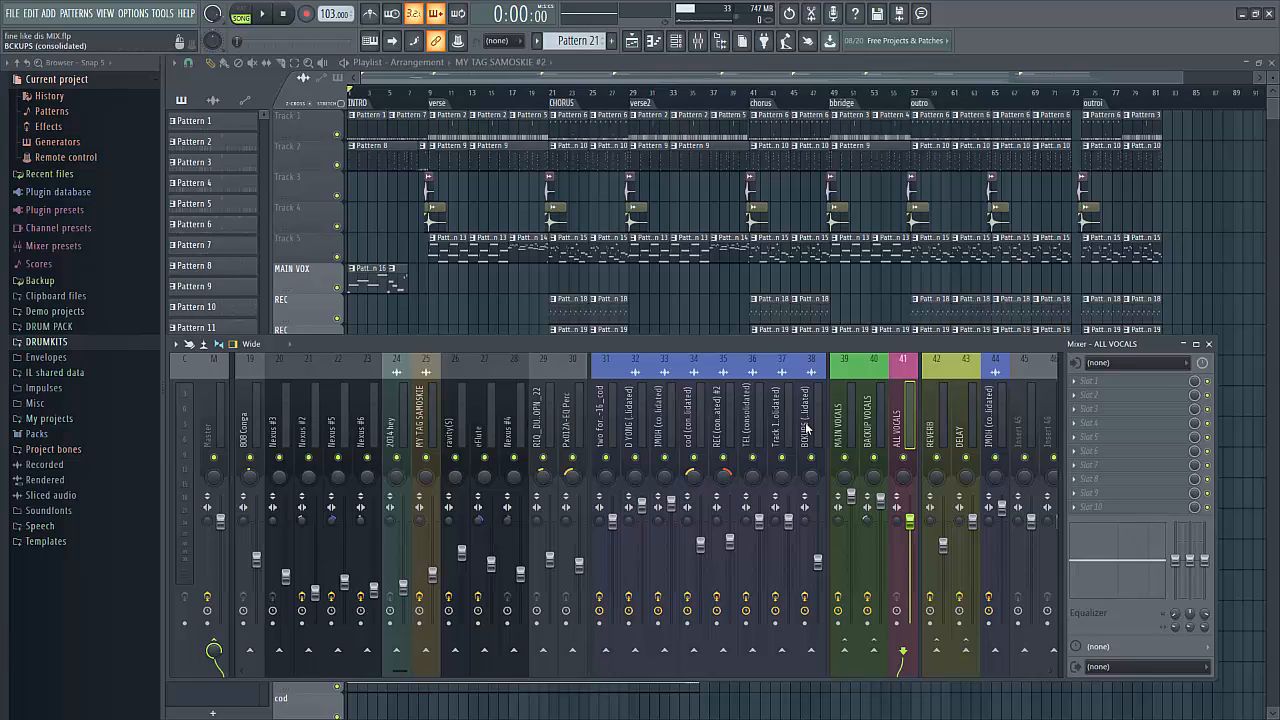
Inspect the clap, rim, snare and snap mixer tracks, from track 7 to KSHMR Snap 08 on track 13
scroll(430, 417, "up", 6)
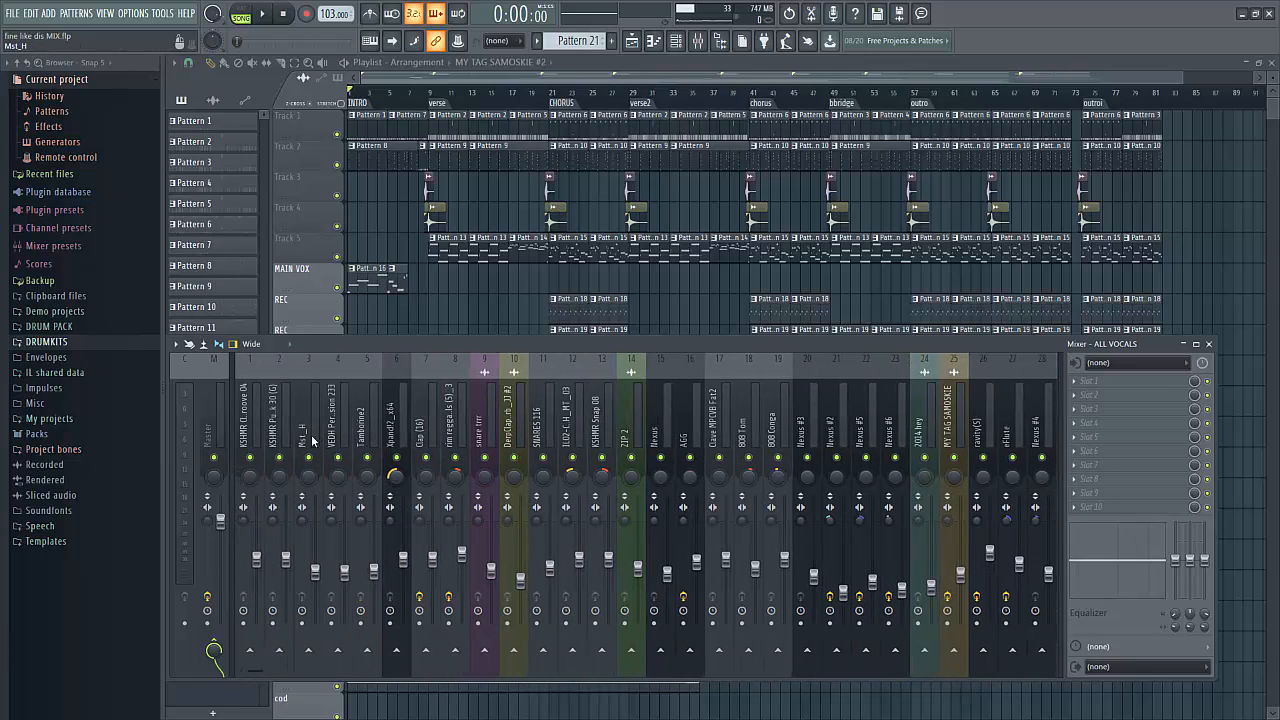
left_click(457, 435)
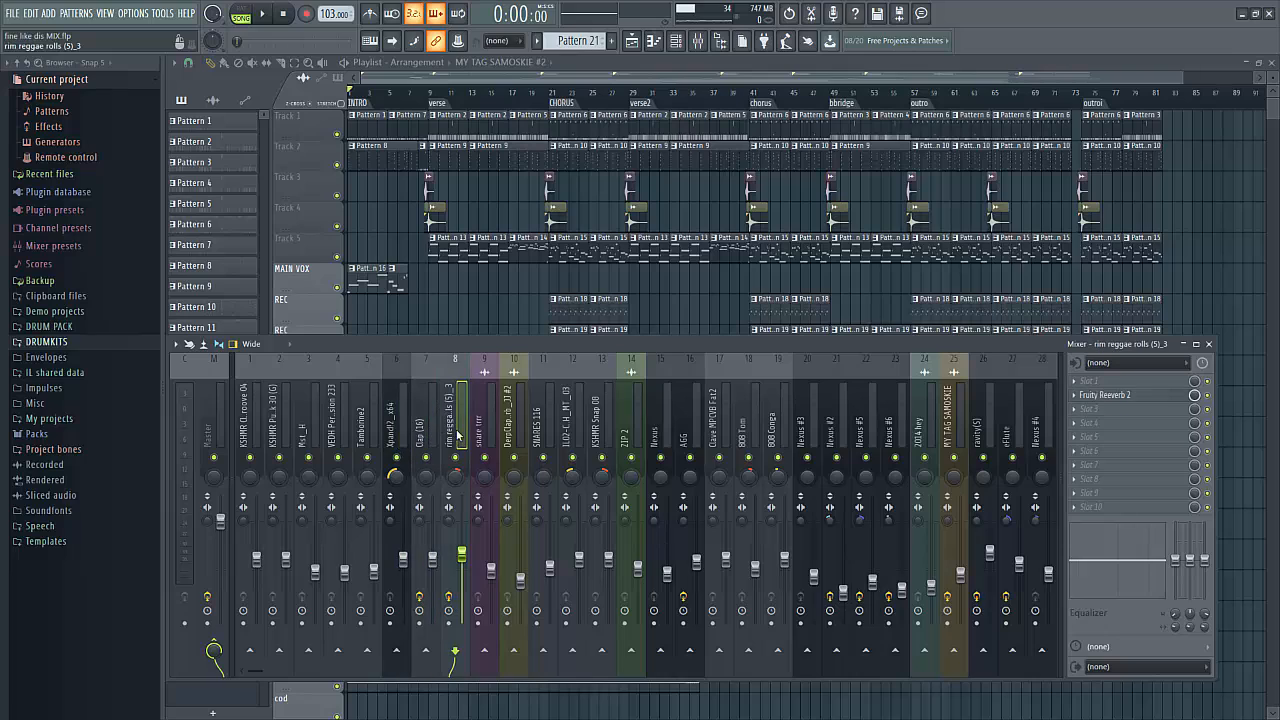
left_click(436, 435)
left_click(461, 434)
left_click(489, 432)
left_click(551, 426)
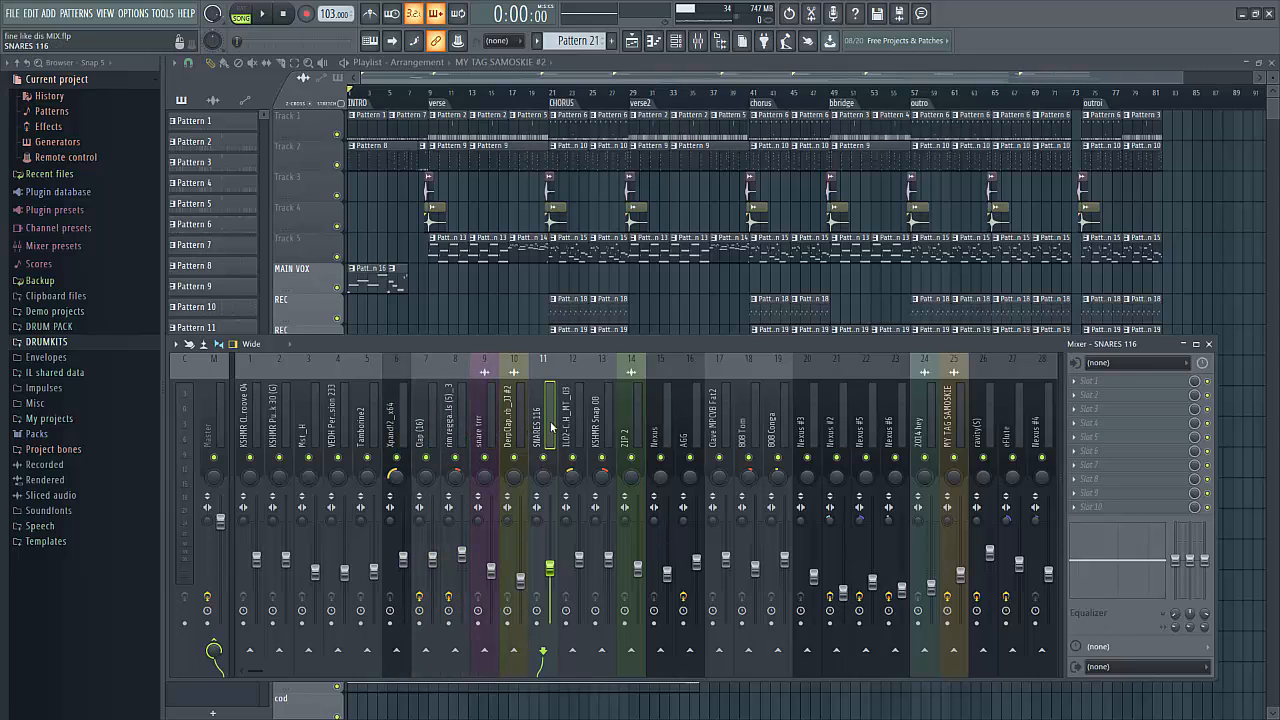
left_click(581, 427)
left_click(604, 425)
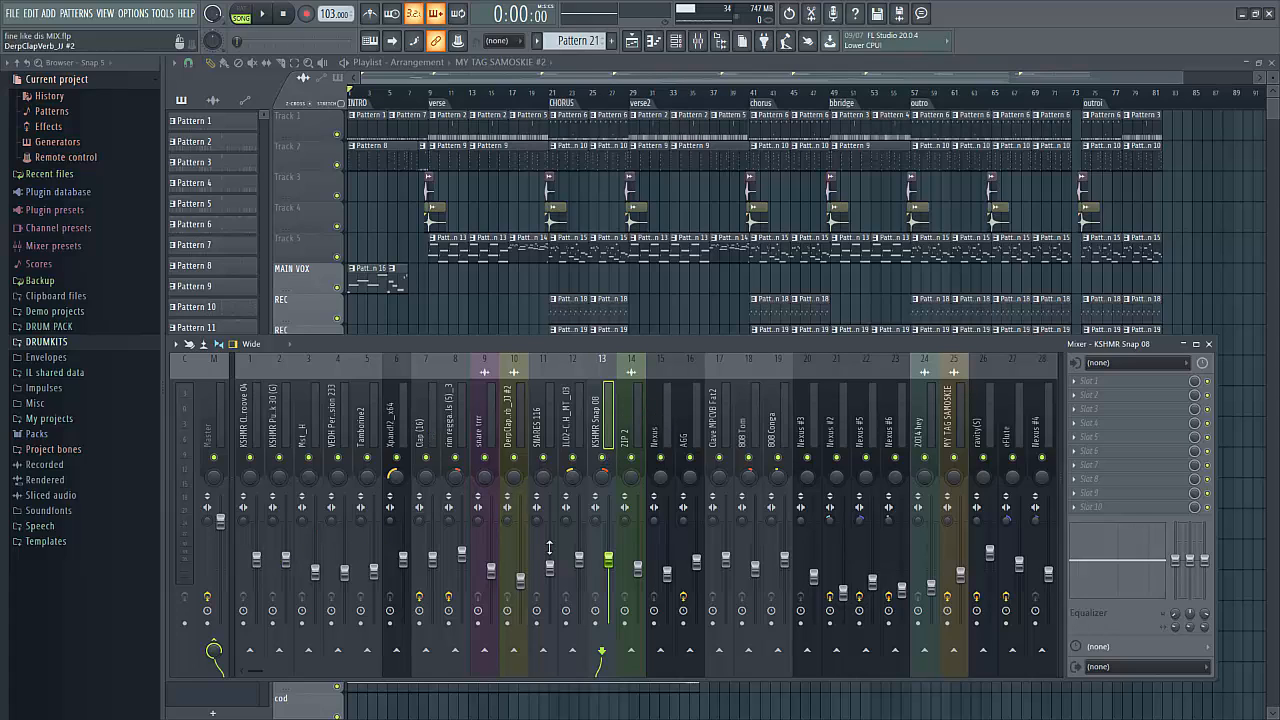
Inspect the routing and effects of vocal track 31 and the MAIN VOCALS bus in the mixer
scroll(497, 414, "down", 6)
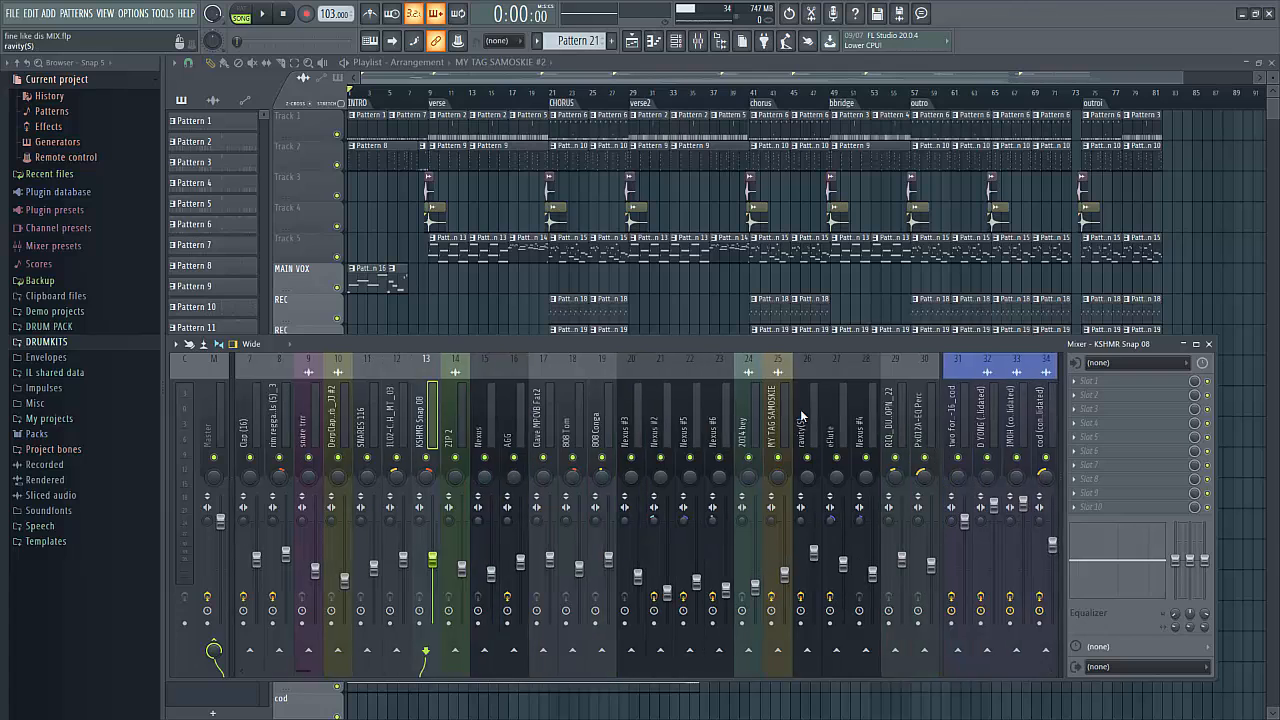
left_click(600, 424)
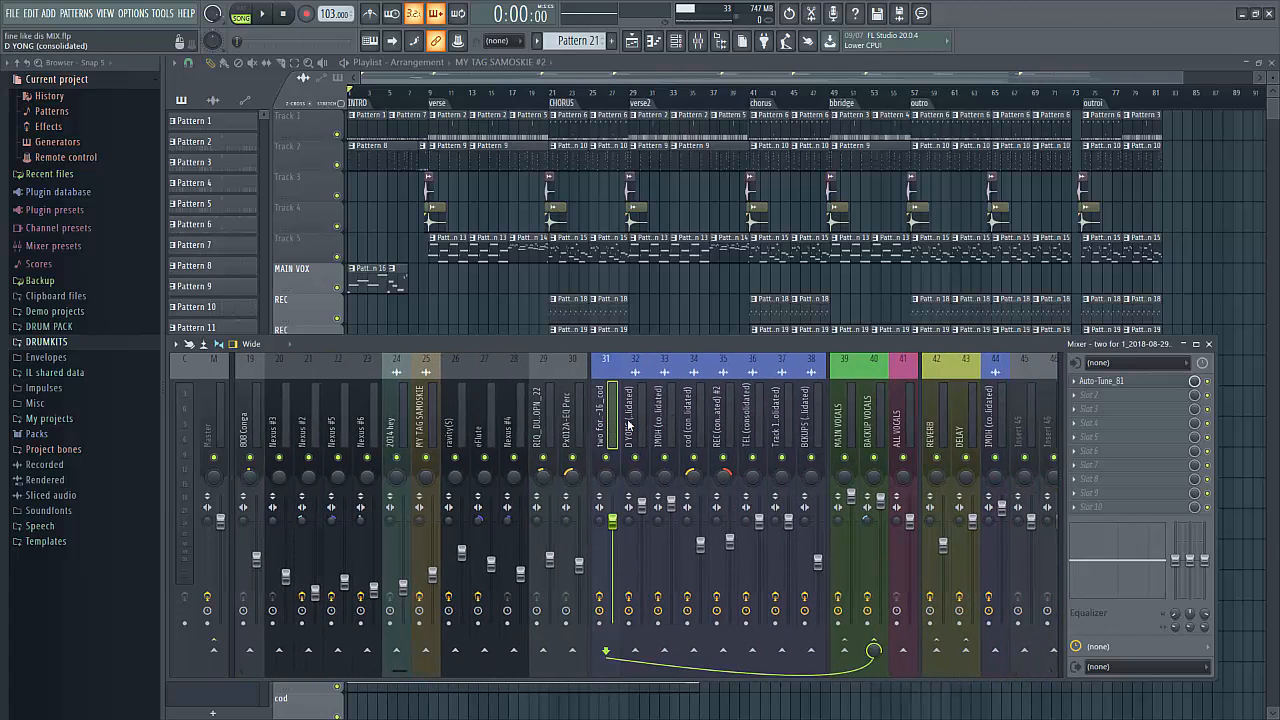
left_click(845, 432)
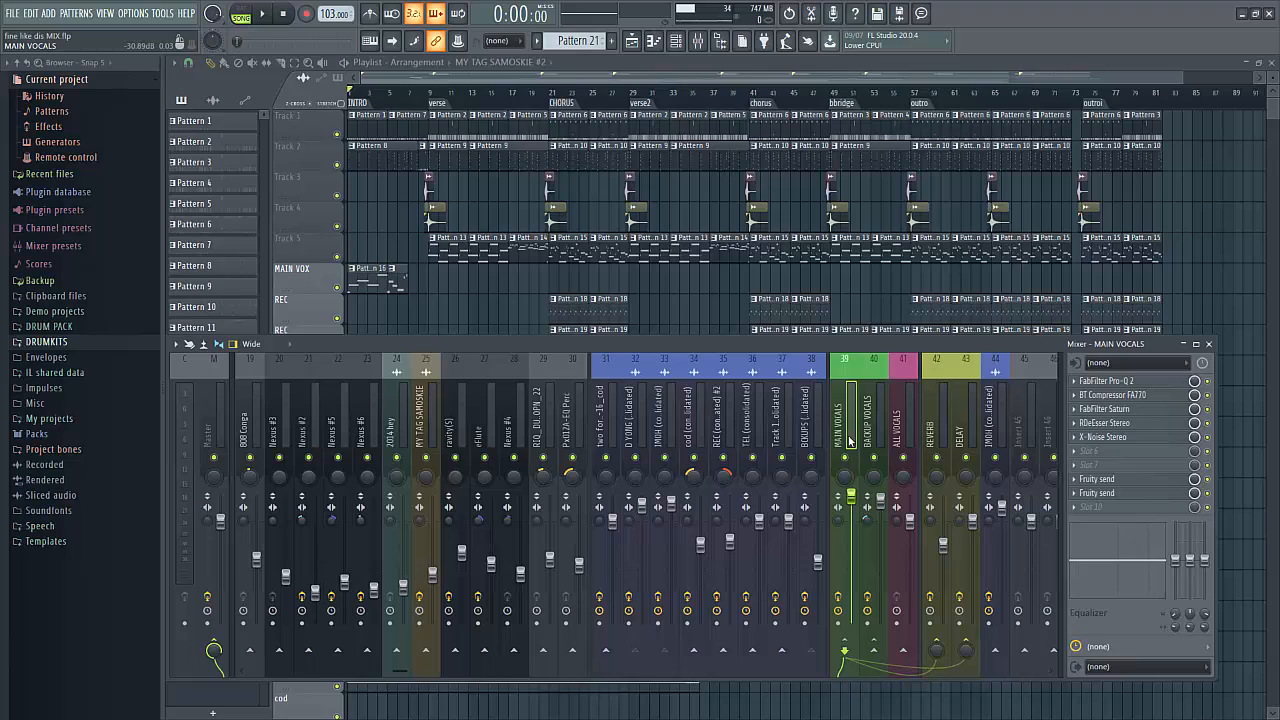
left_click(605, 409)
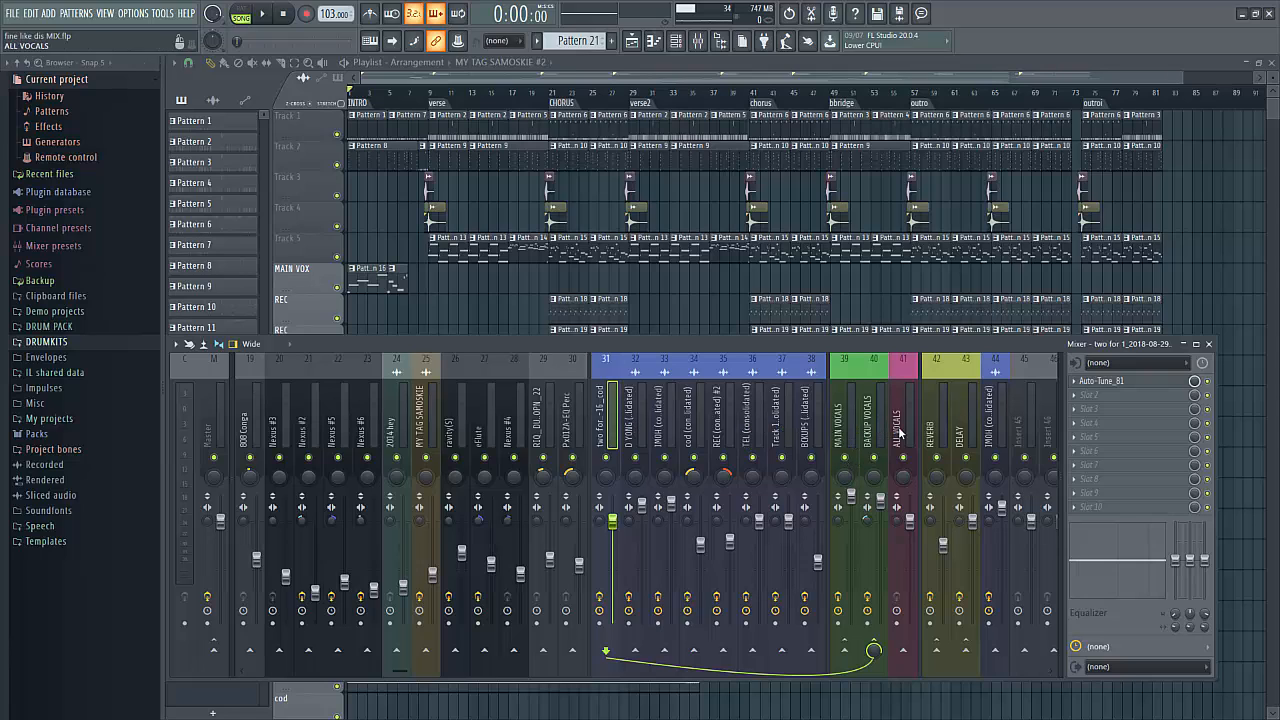
Review the effects on the REVERB and DELAY tracks, including the Fruity parametric EQ 2 curve on REVERB
left_click(936, 432)
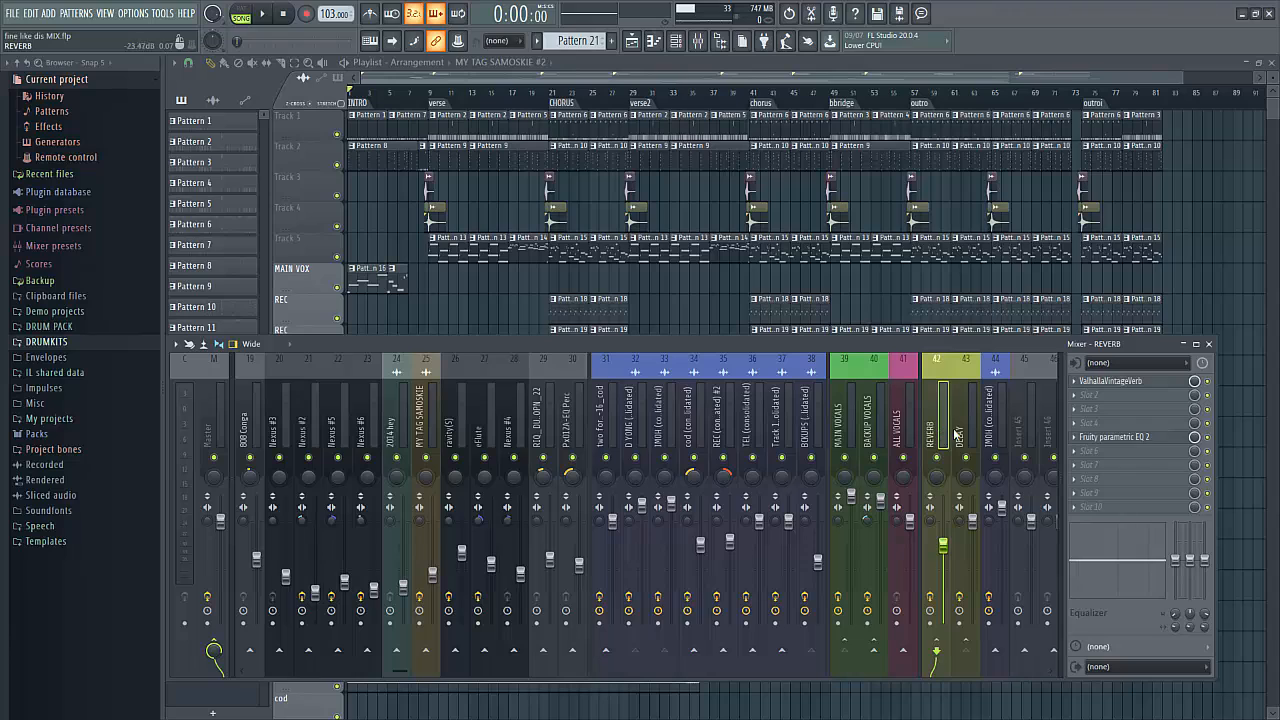
left_click(963, 437)
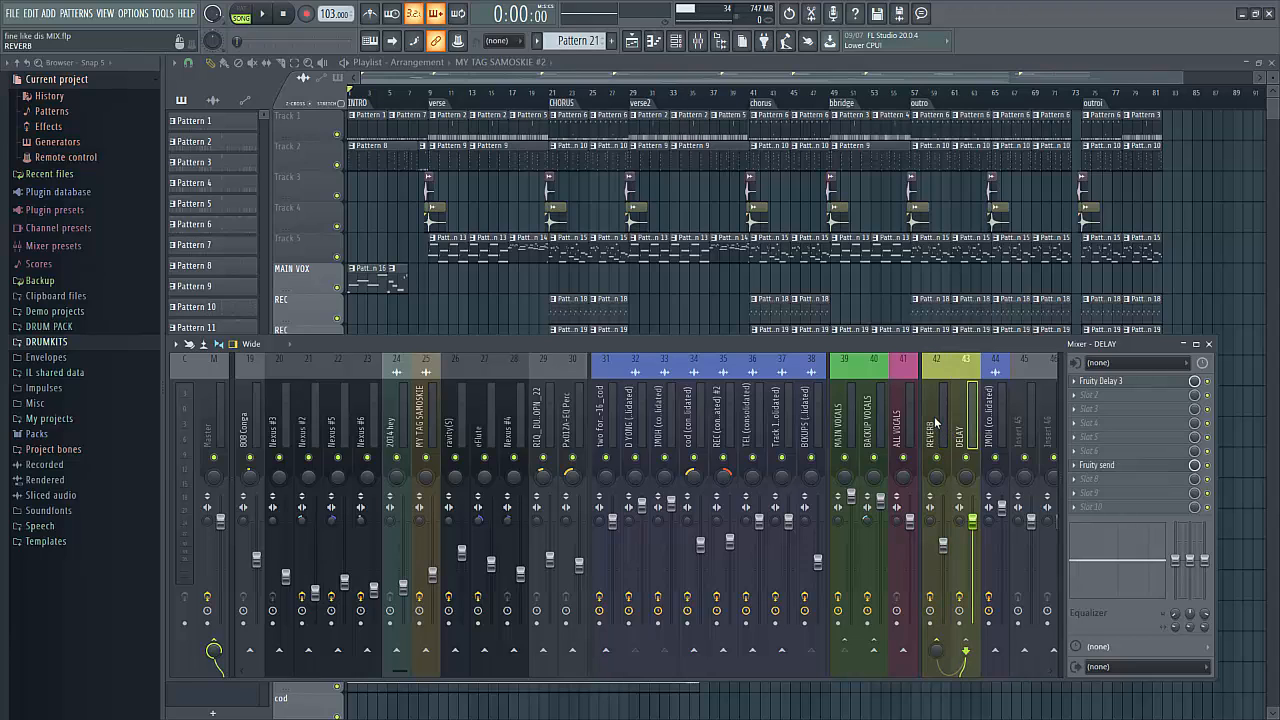
left_click(936, 424)
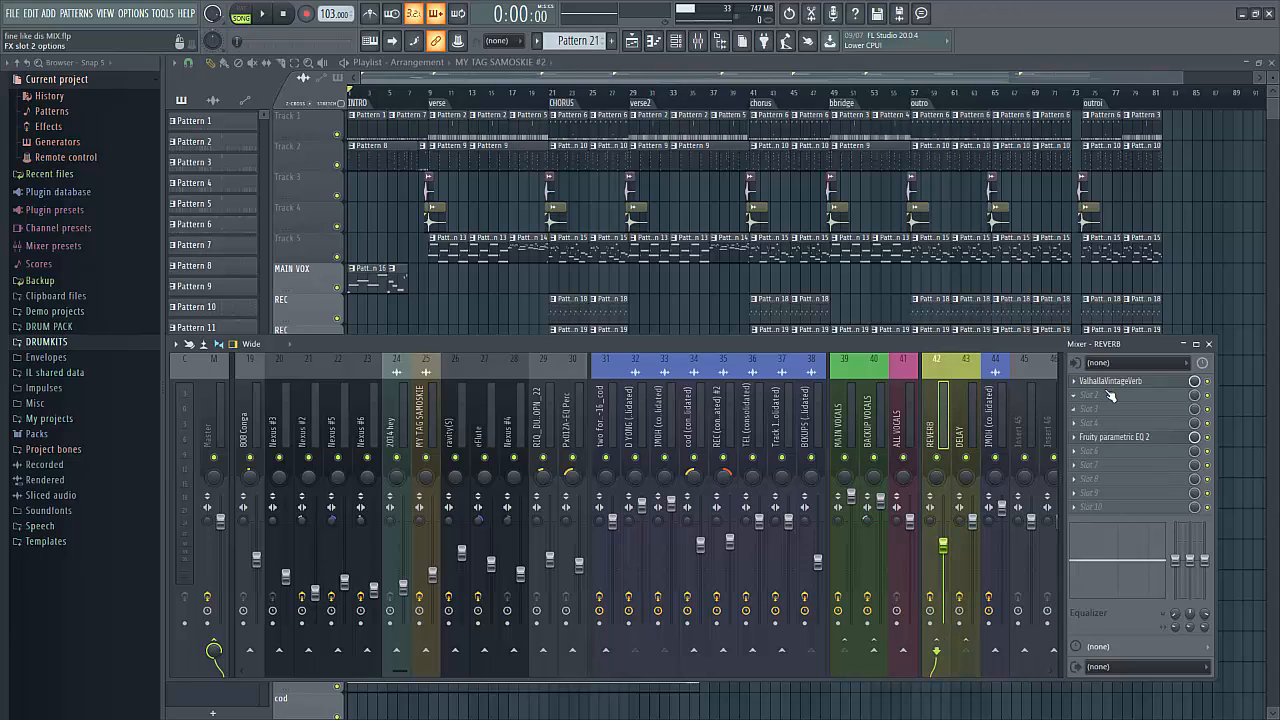
left_click(1137, 436)
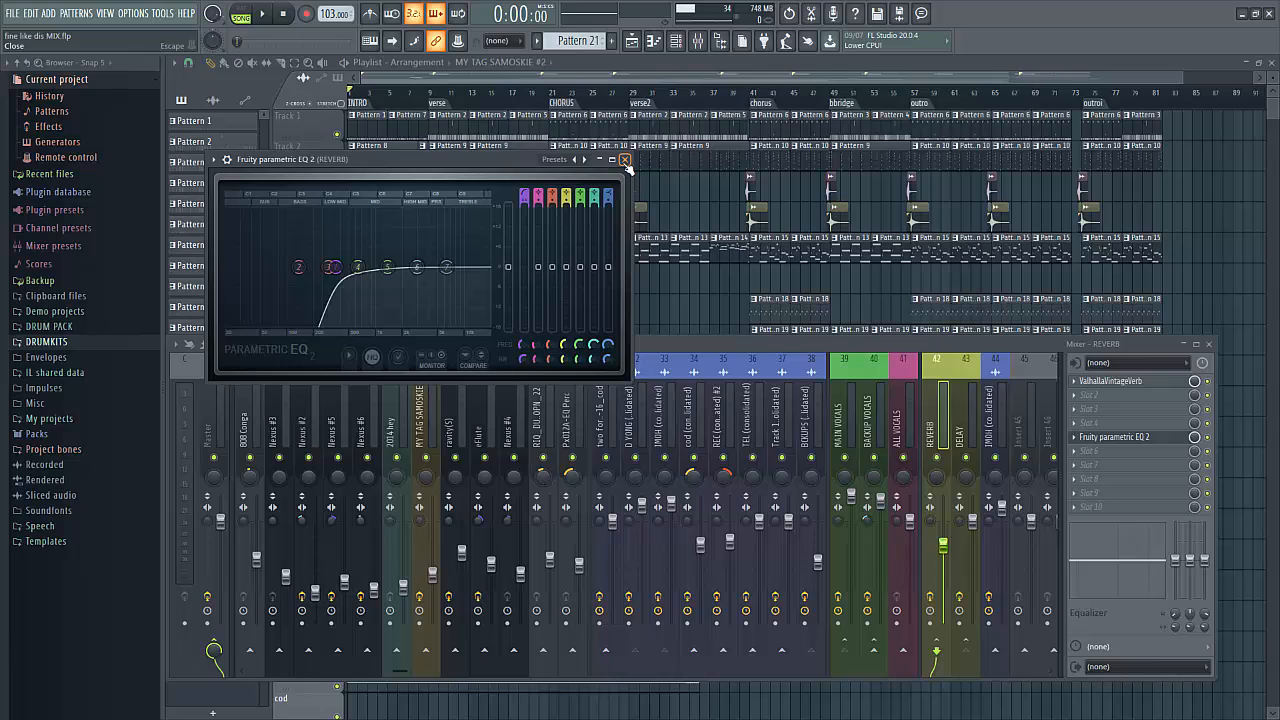
left_click(627, 165)
Review the FabFilter Pro-Q 2 curve and the BT Compressor FA770 settings on the MAIN VOCALS track
left_click(851, 426)
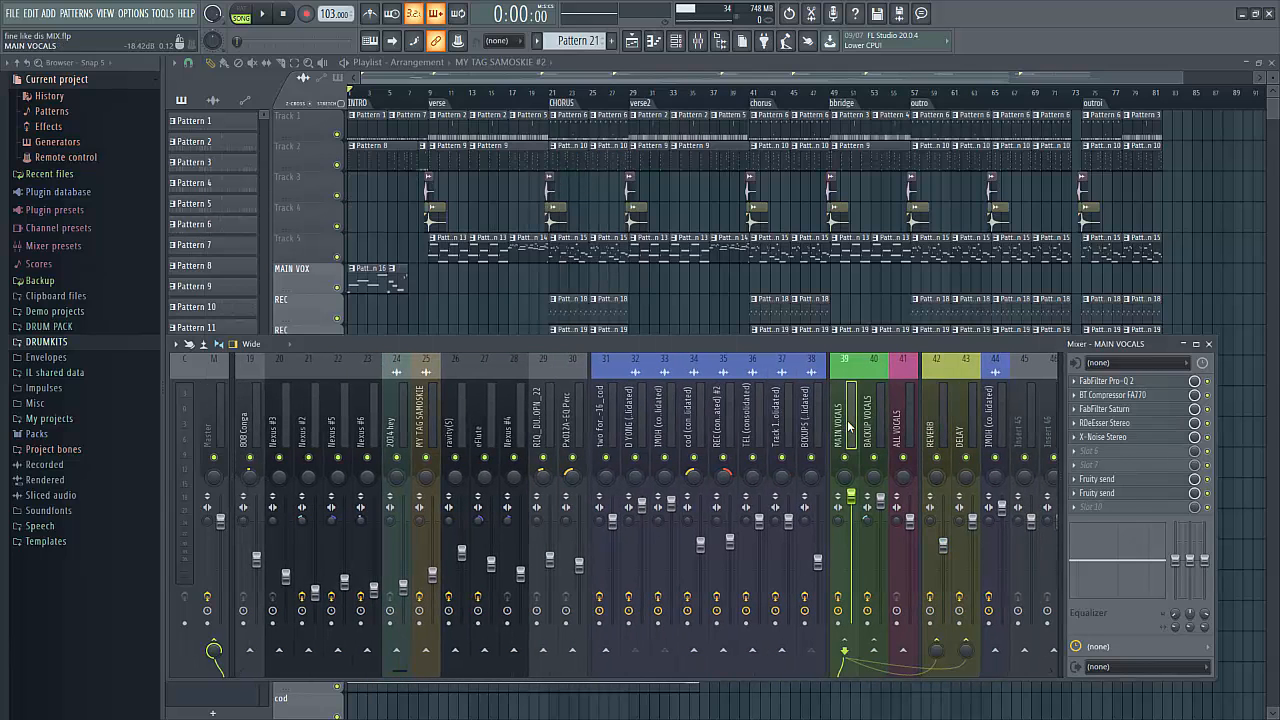
left_click(1137, 385)
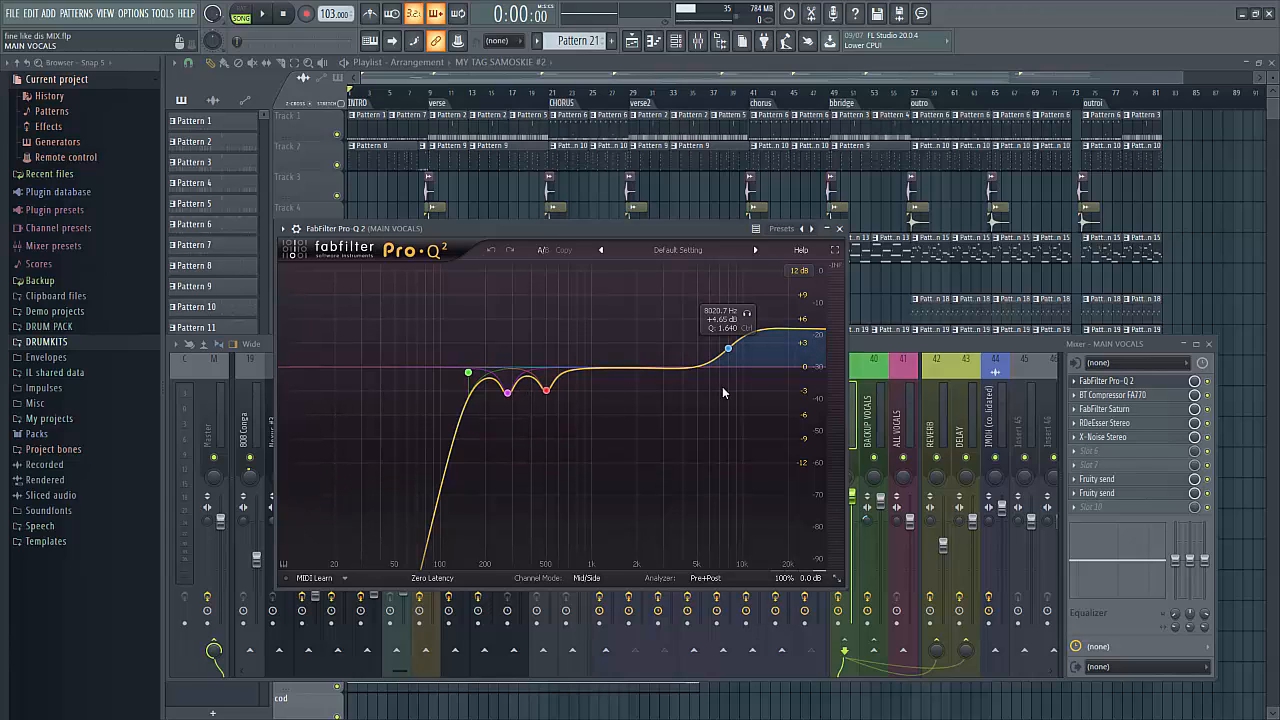
left_click(839, 228)
left_click(1100, 395)
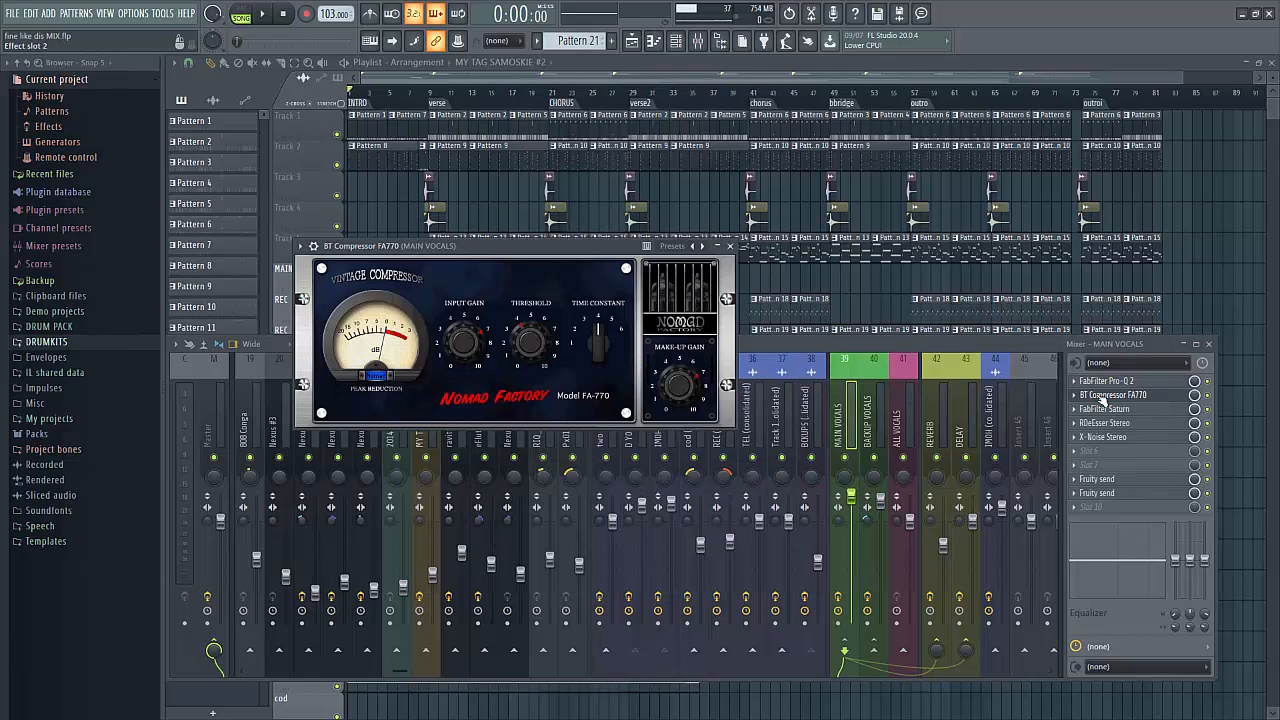
left_click(730, 246)
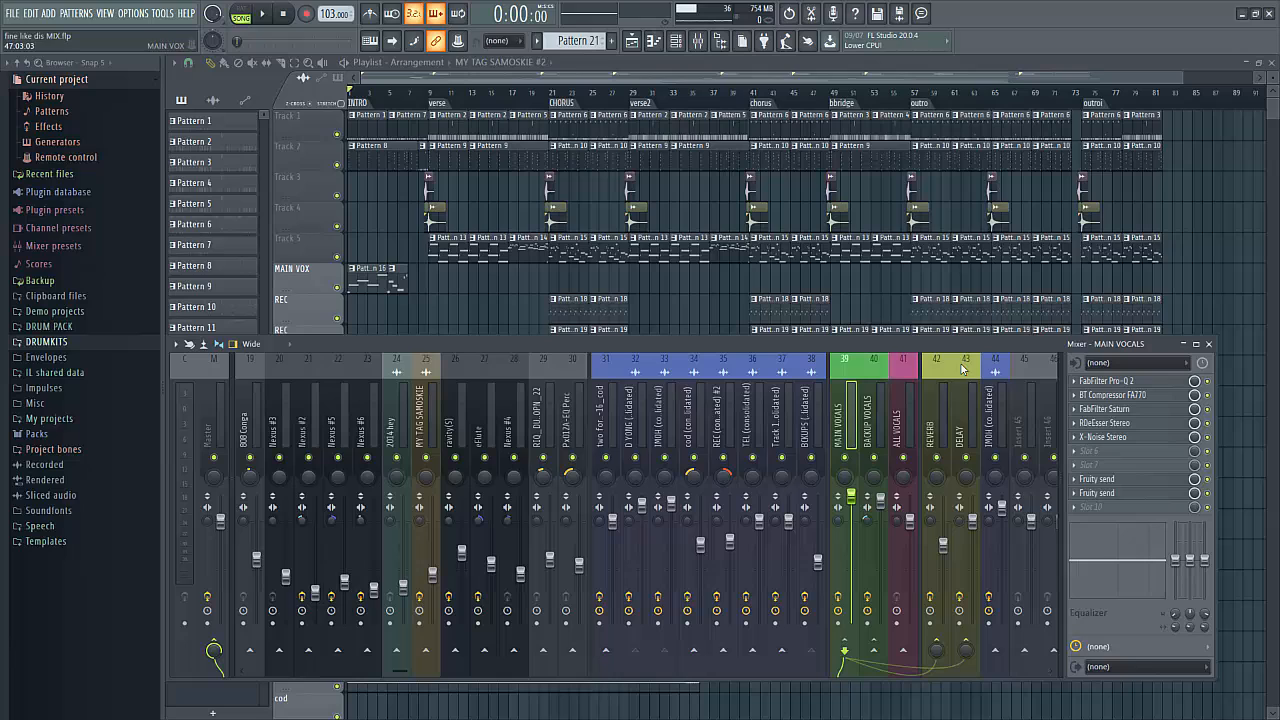
left_click(1090, 396)
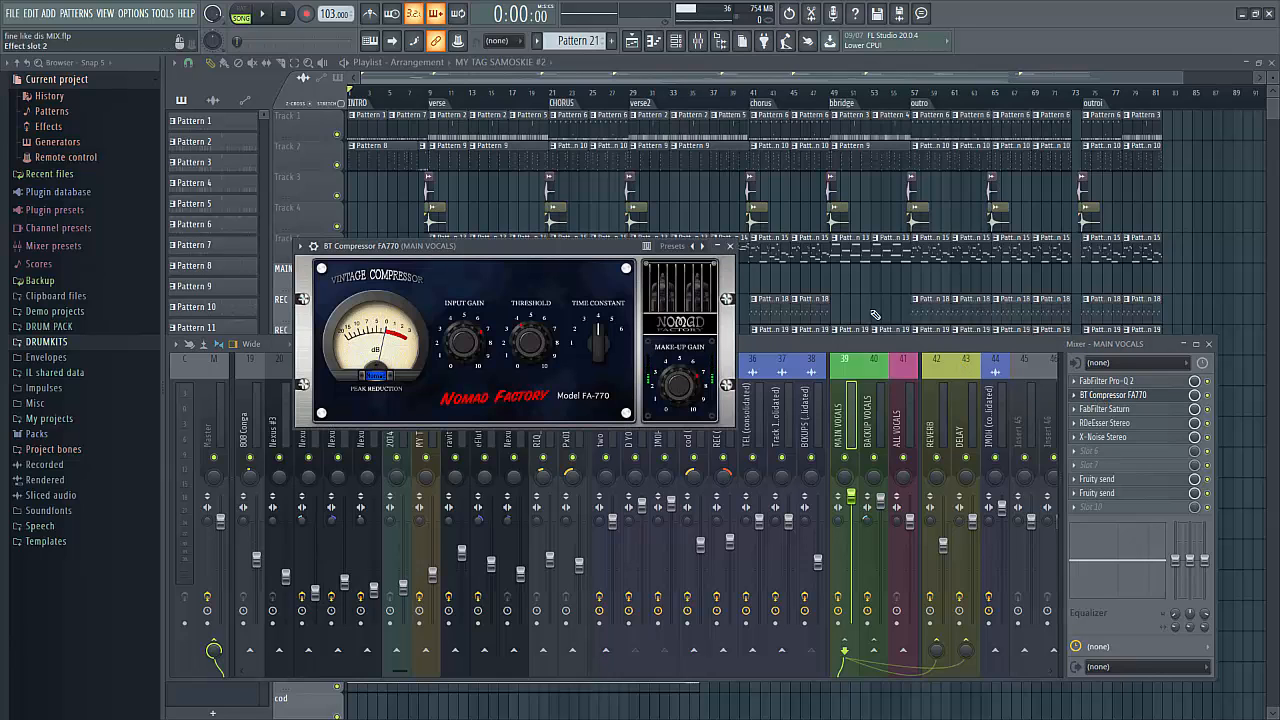
left_click(731, 247)
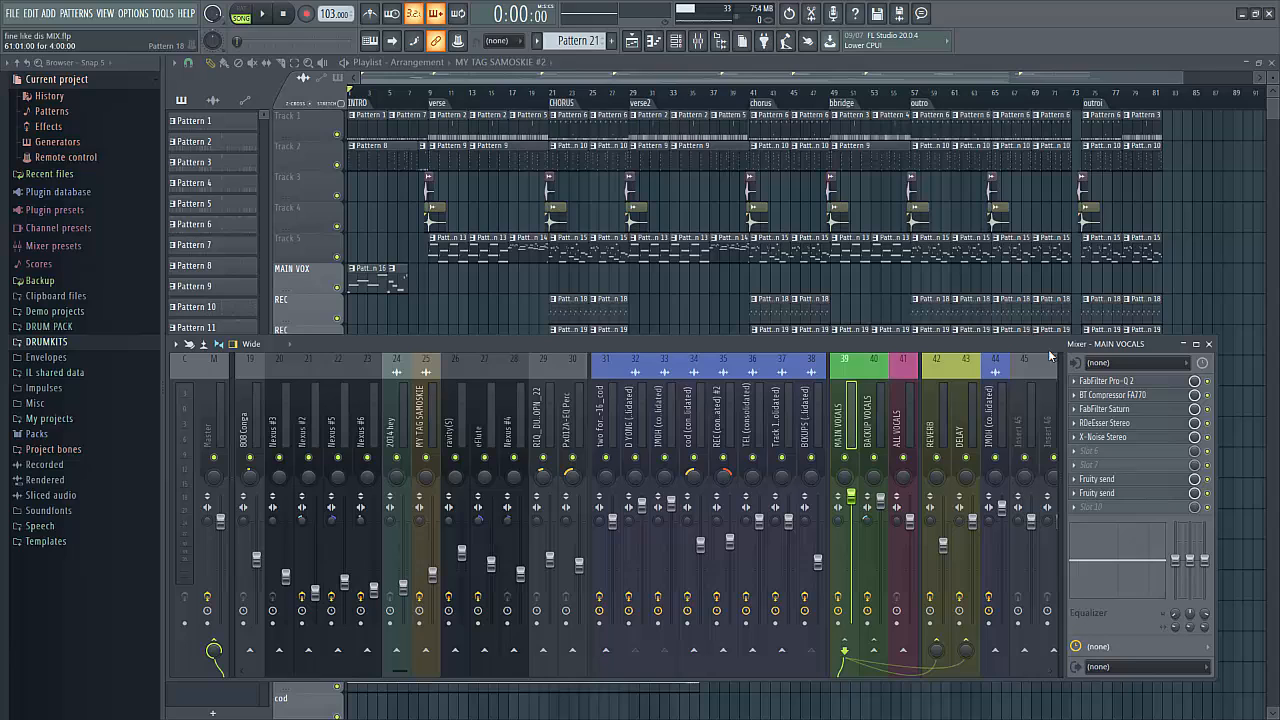
Review the FabFilter Saturn and RDeEsser Stereo settings on the MAIN VOCALS track
left_click(1108, 409)
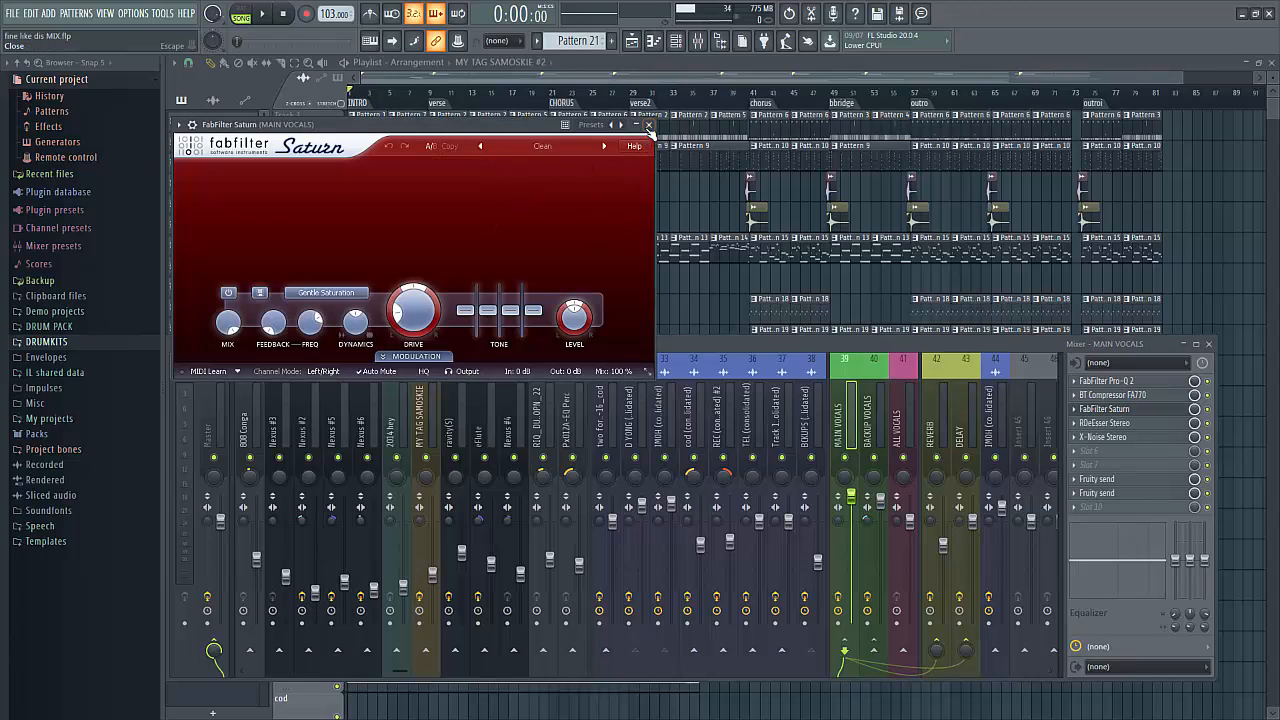
left_click(648, 124)
left_click(1102, 423)
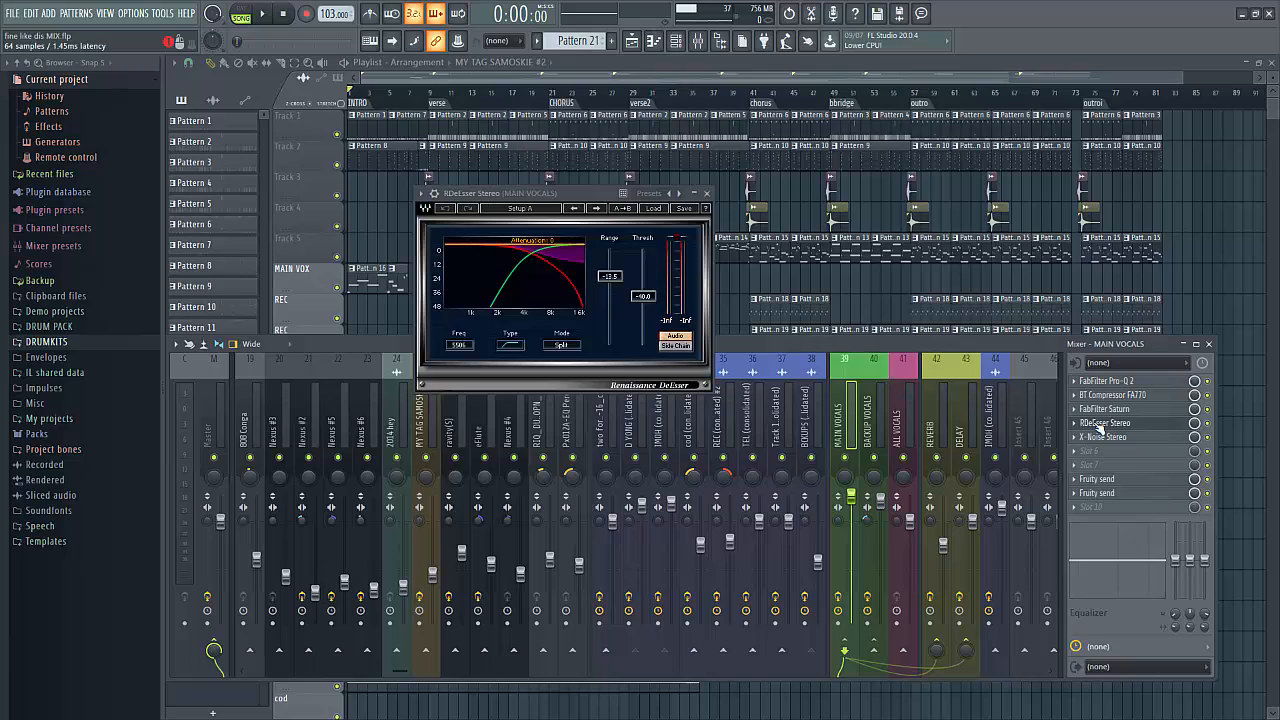
left_click(706, 193)
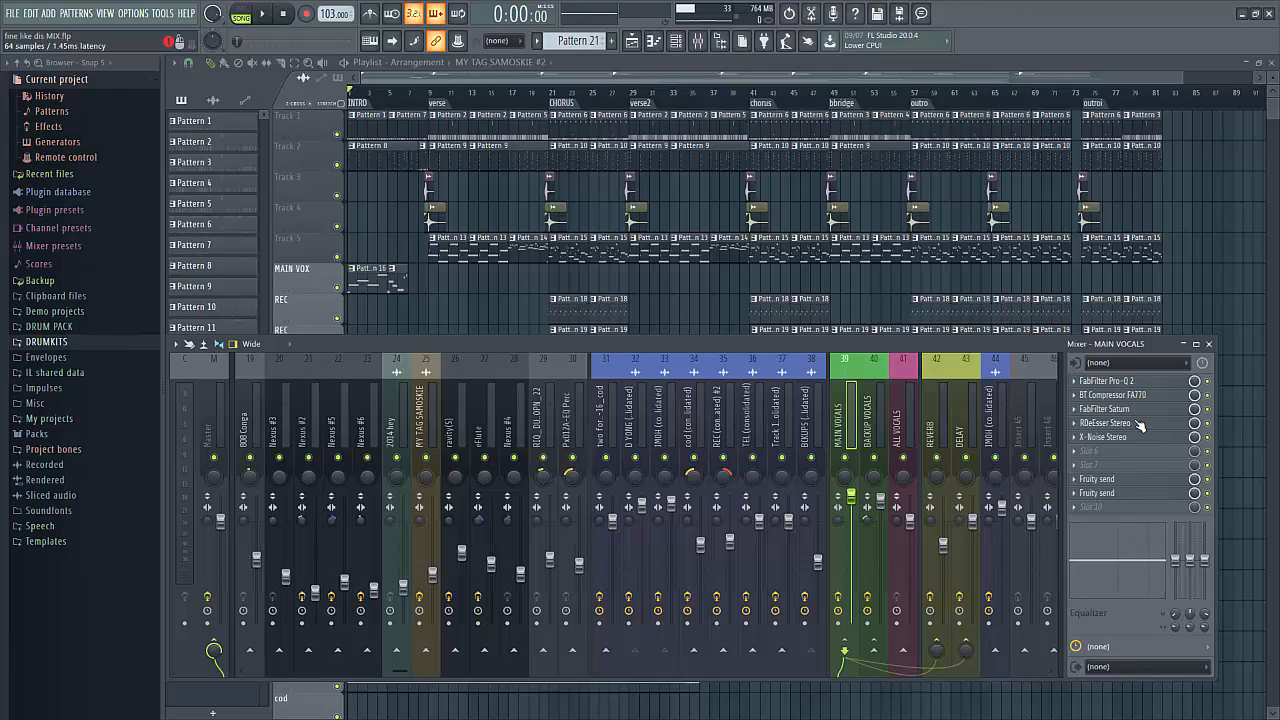
Return to the playlist, play the song from the verse marker with Track 13 soloed, and stop playback
left_click(944, 432)
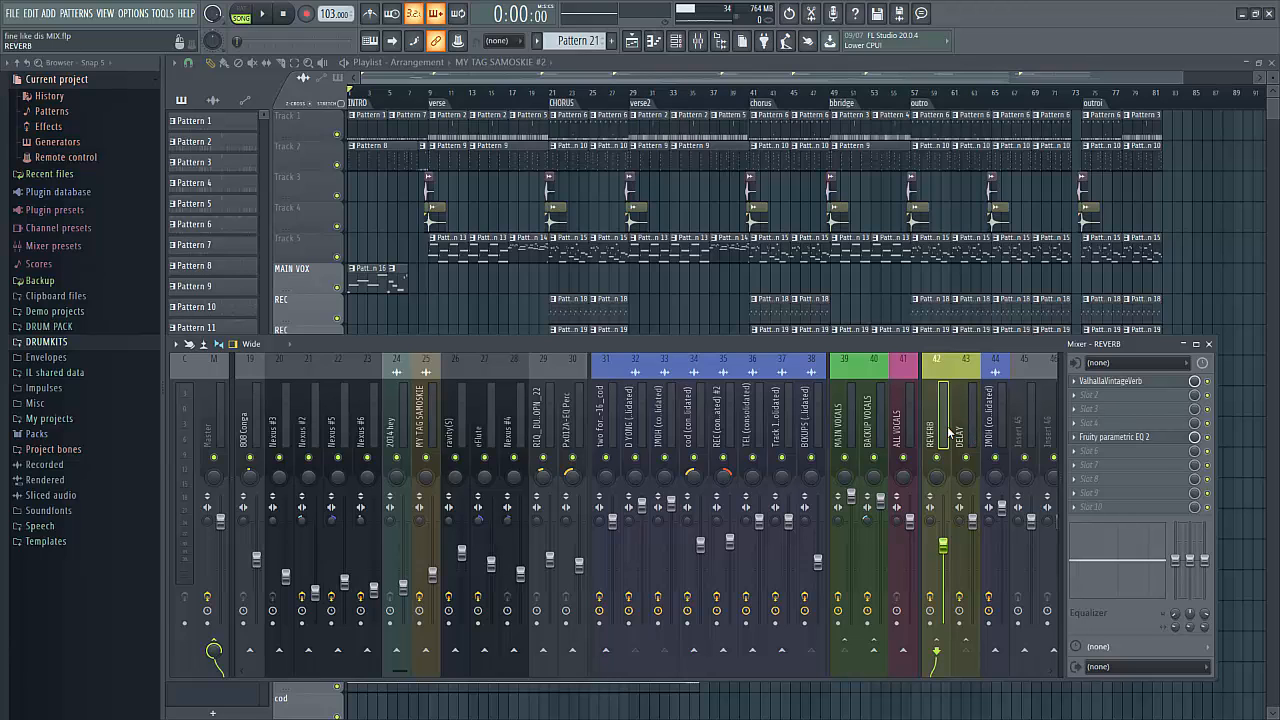
key("F9")
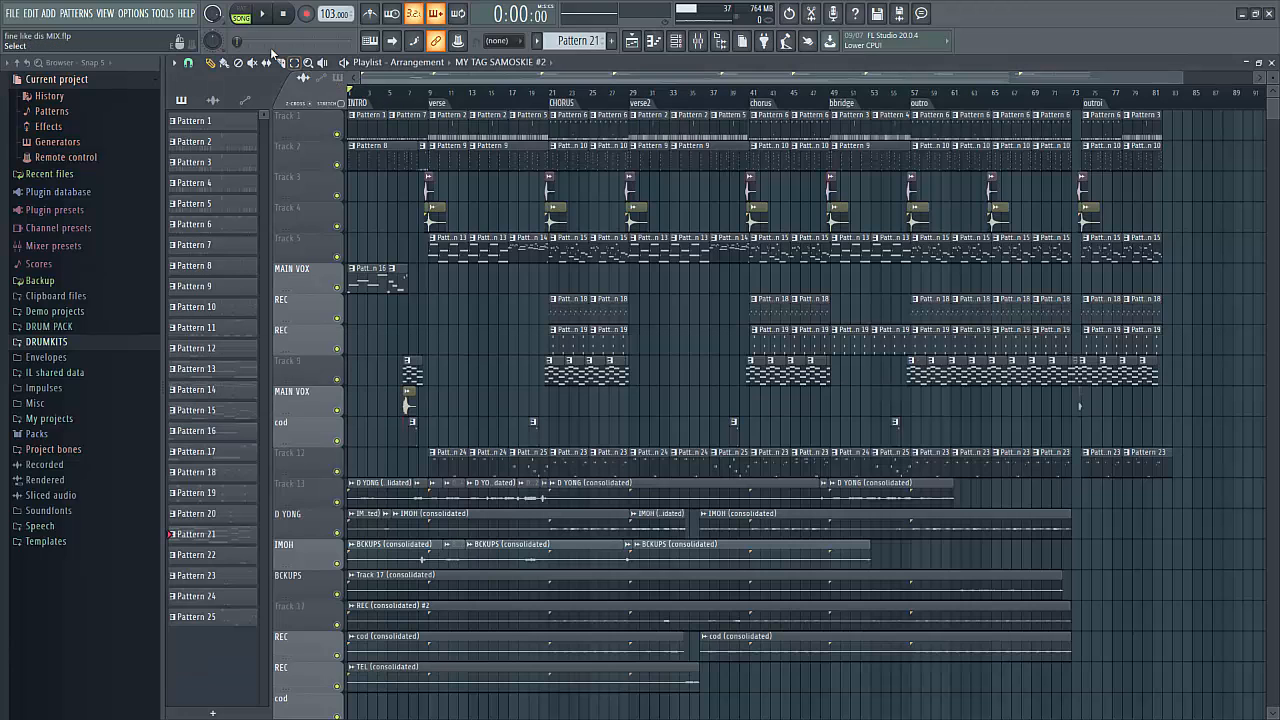
left_click(266, 15)
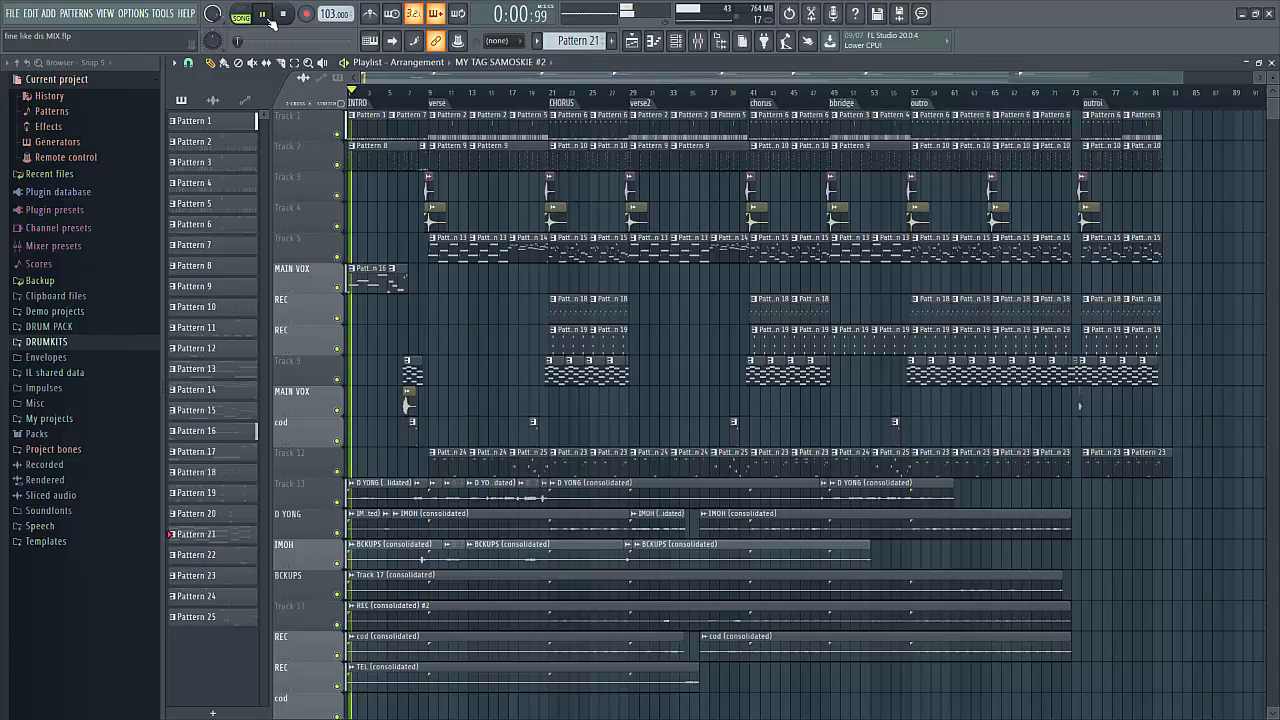
left_click(433, 103)
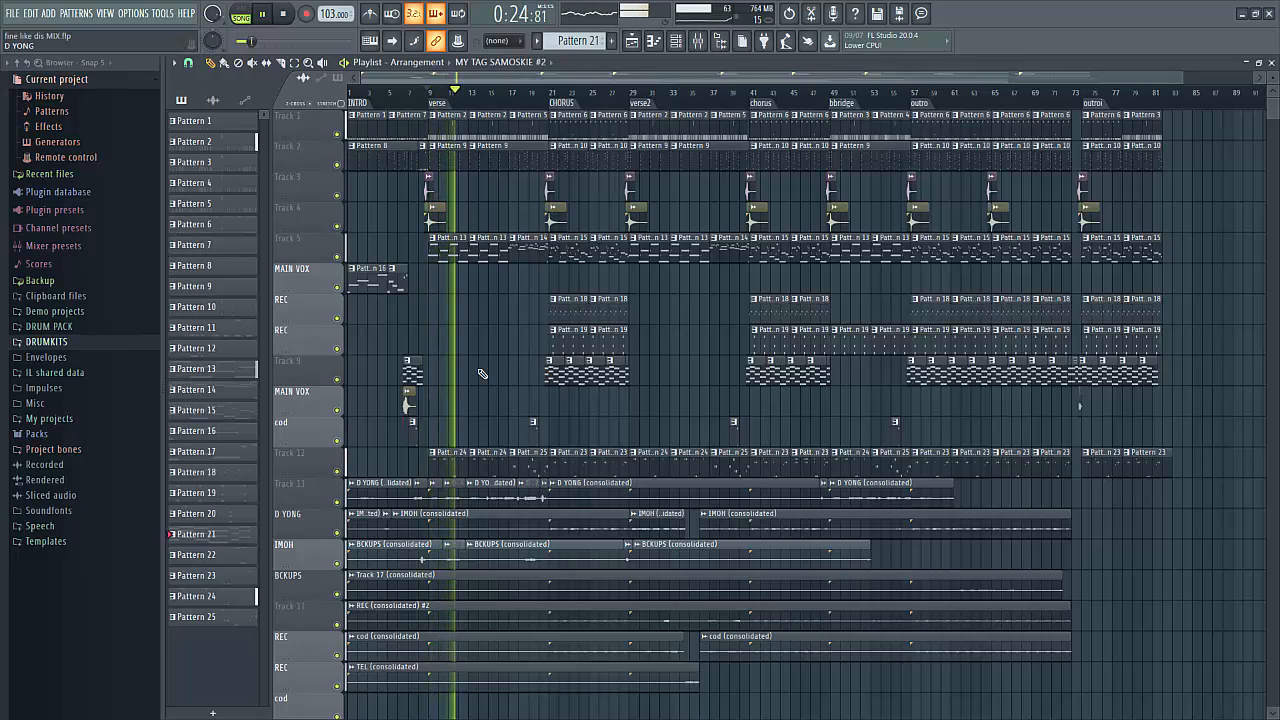
right_click(337, 502)
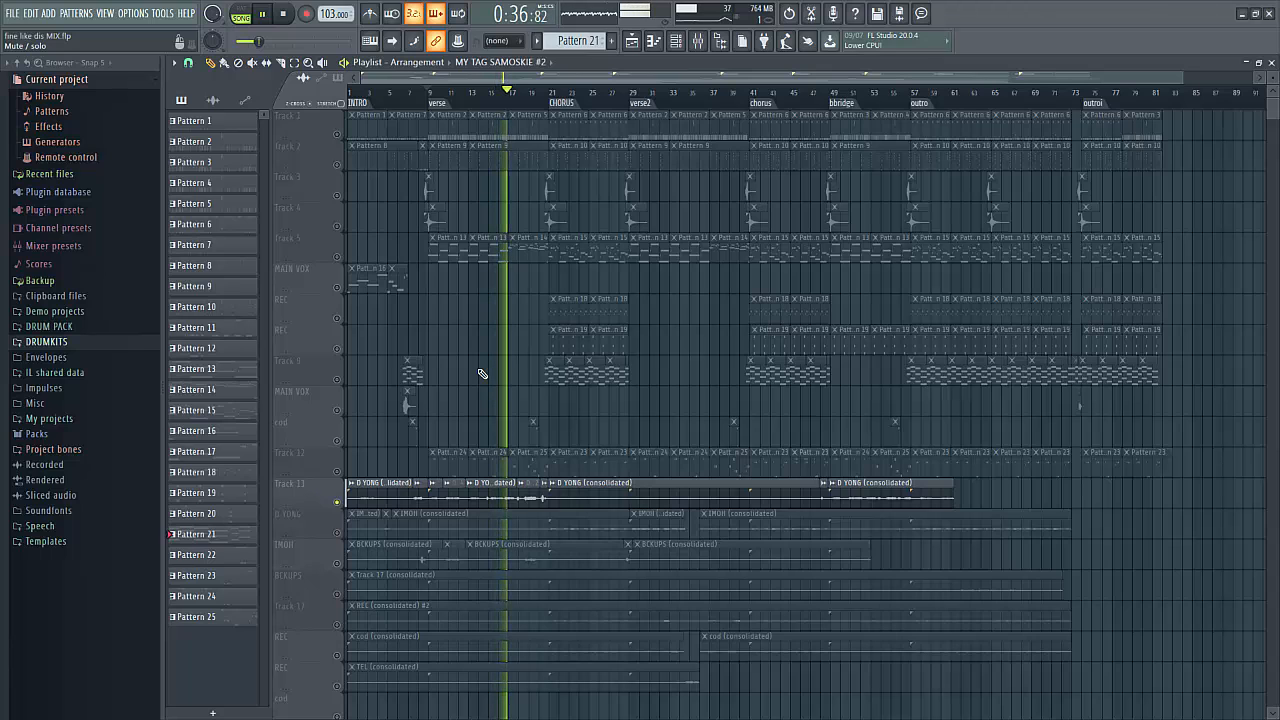
key("space")
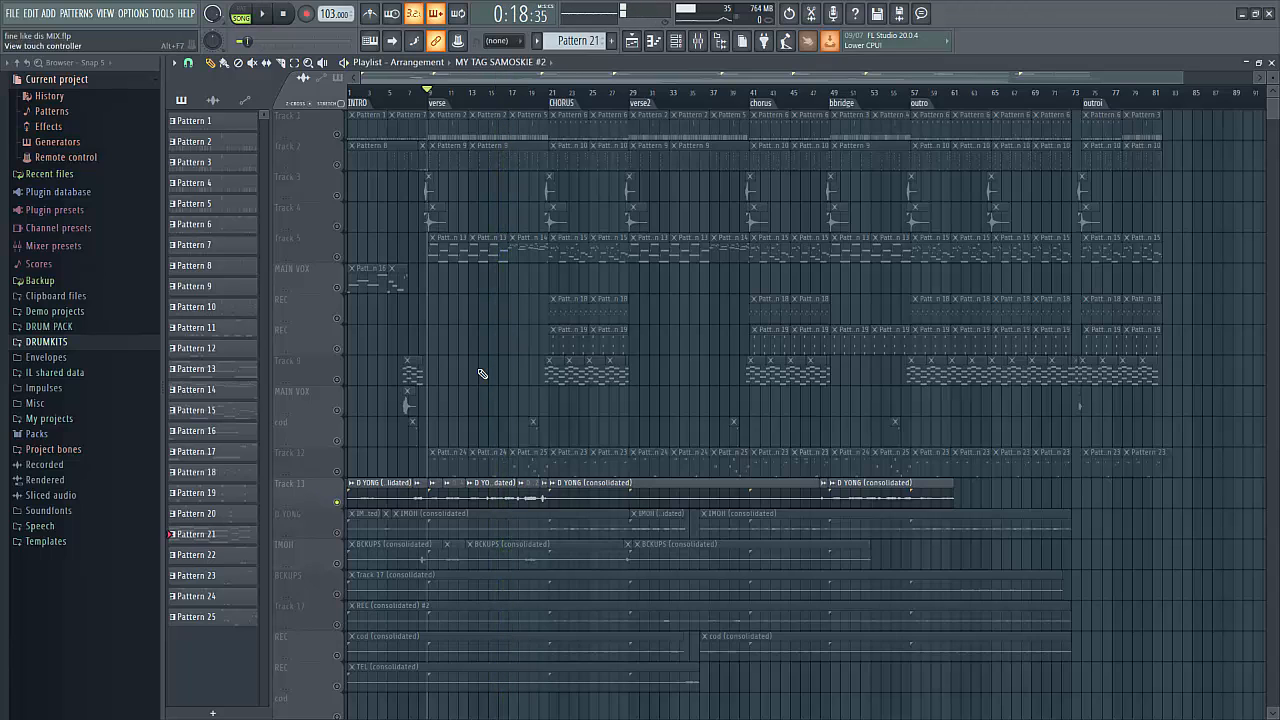
Play the soloed vocal from the verse twice while watching the MAIN VOCALS mixer track, and select the Master track
key("F9")
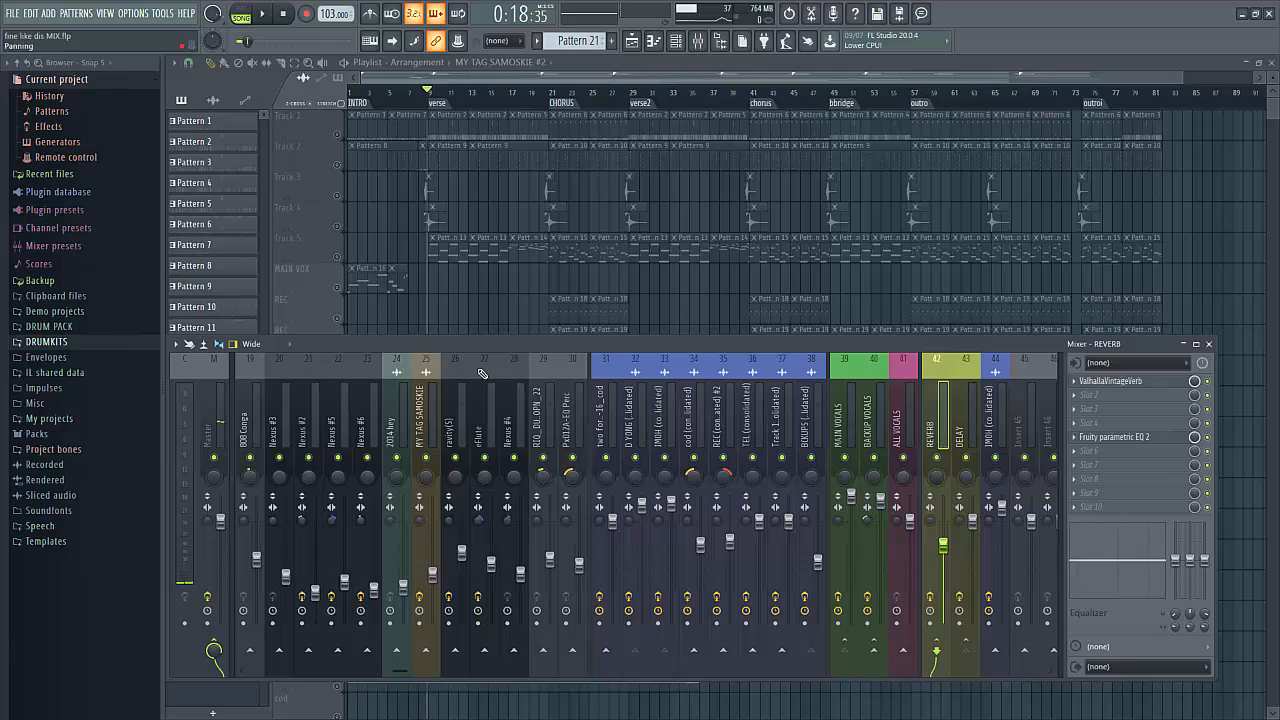
left_click(843, 430)
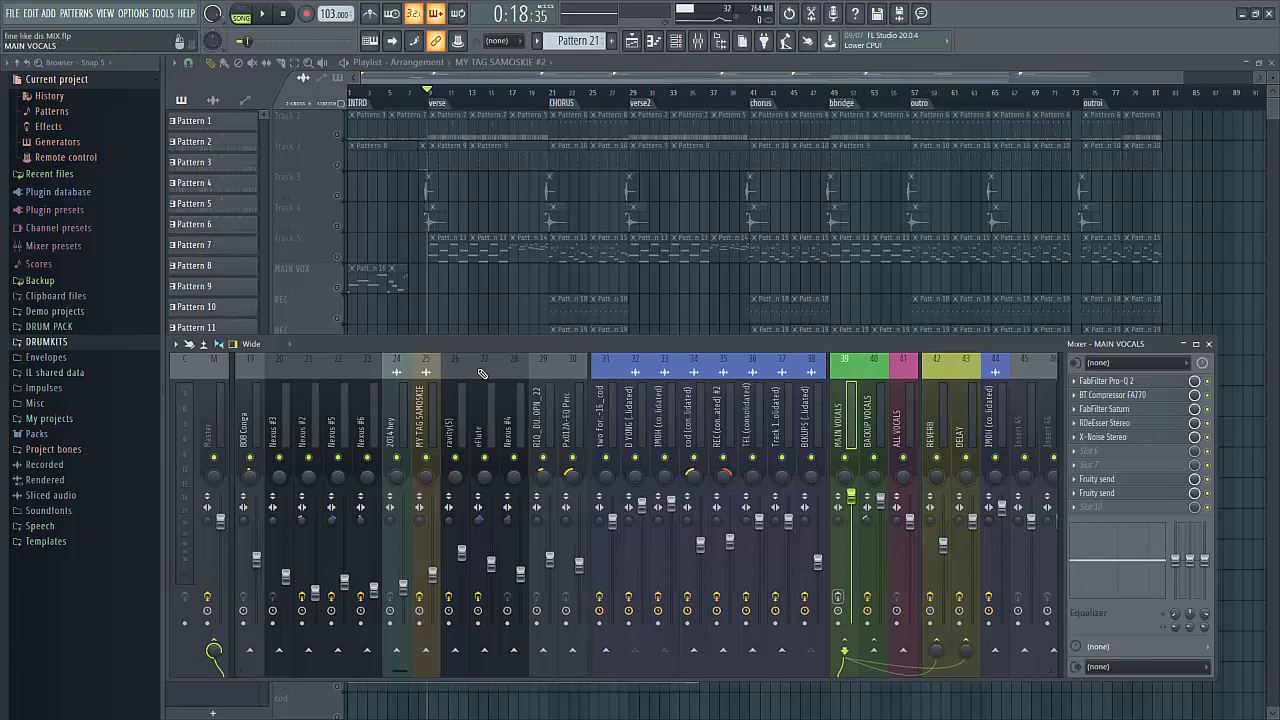
key("space")
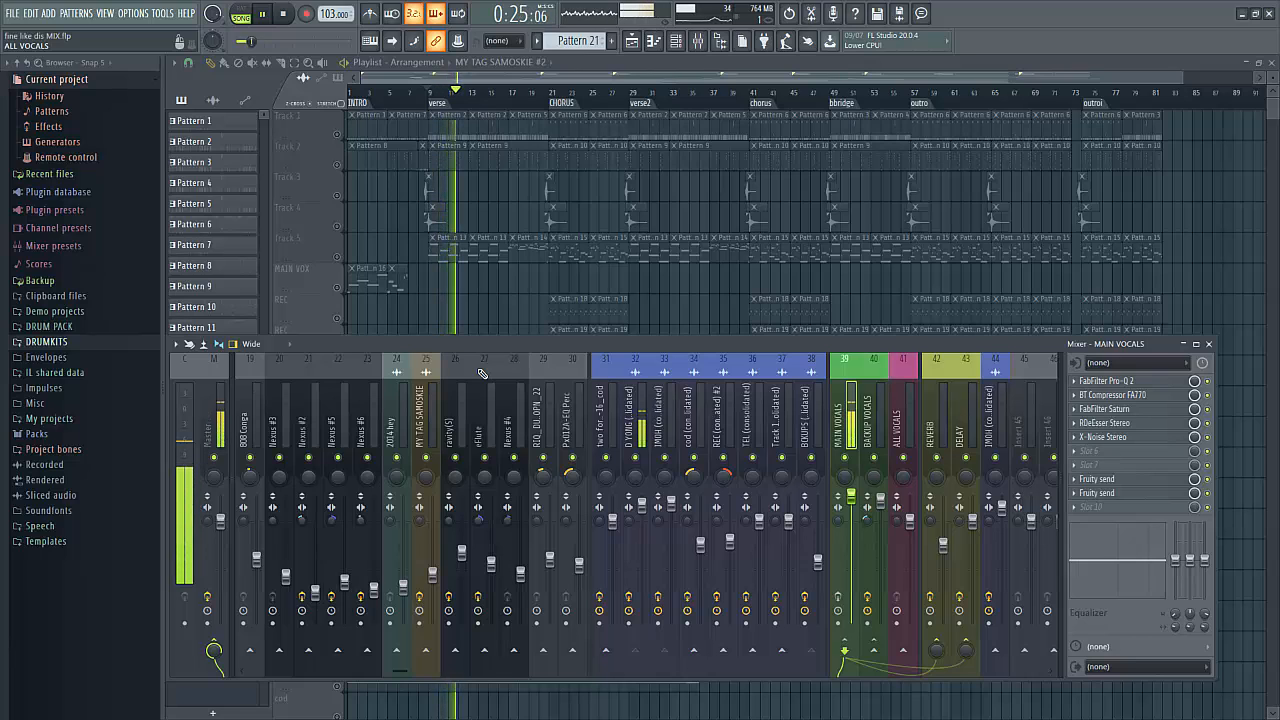
key("space")
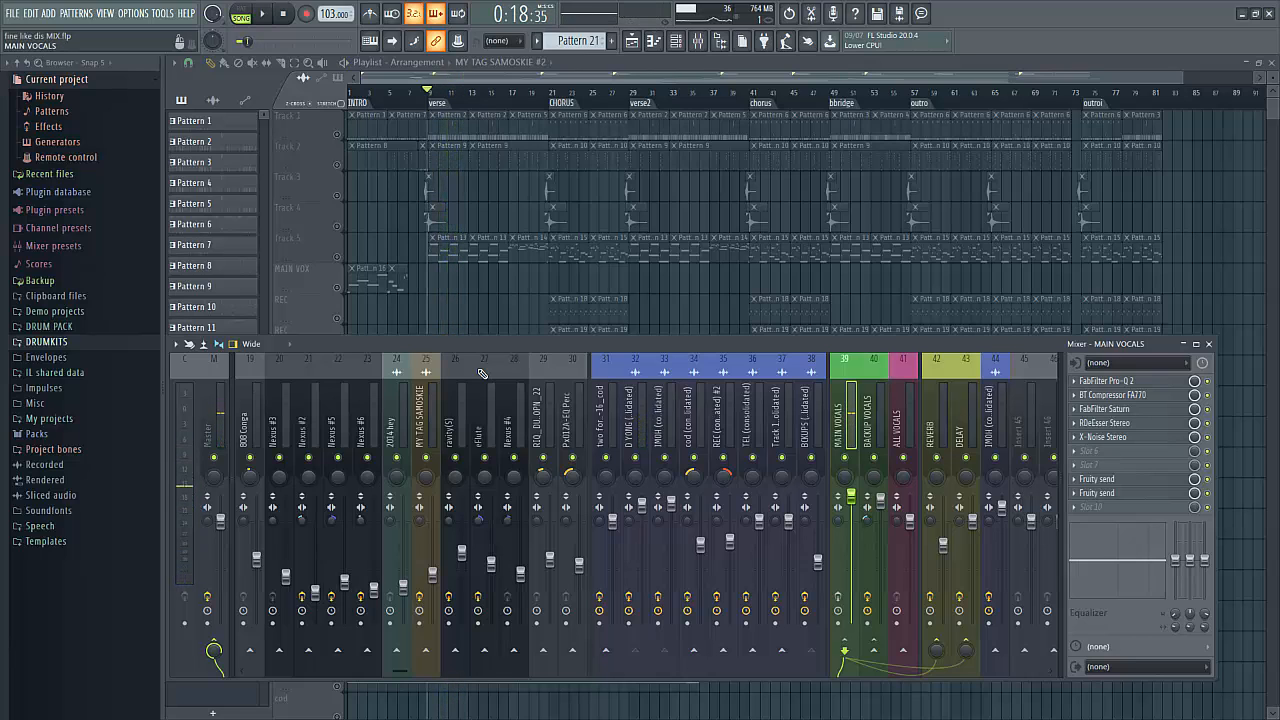
key("space")
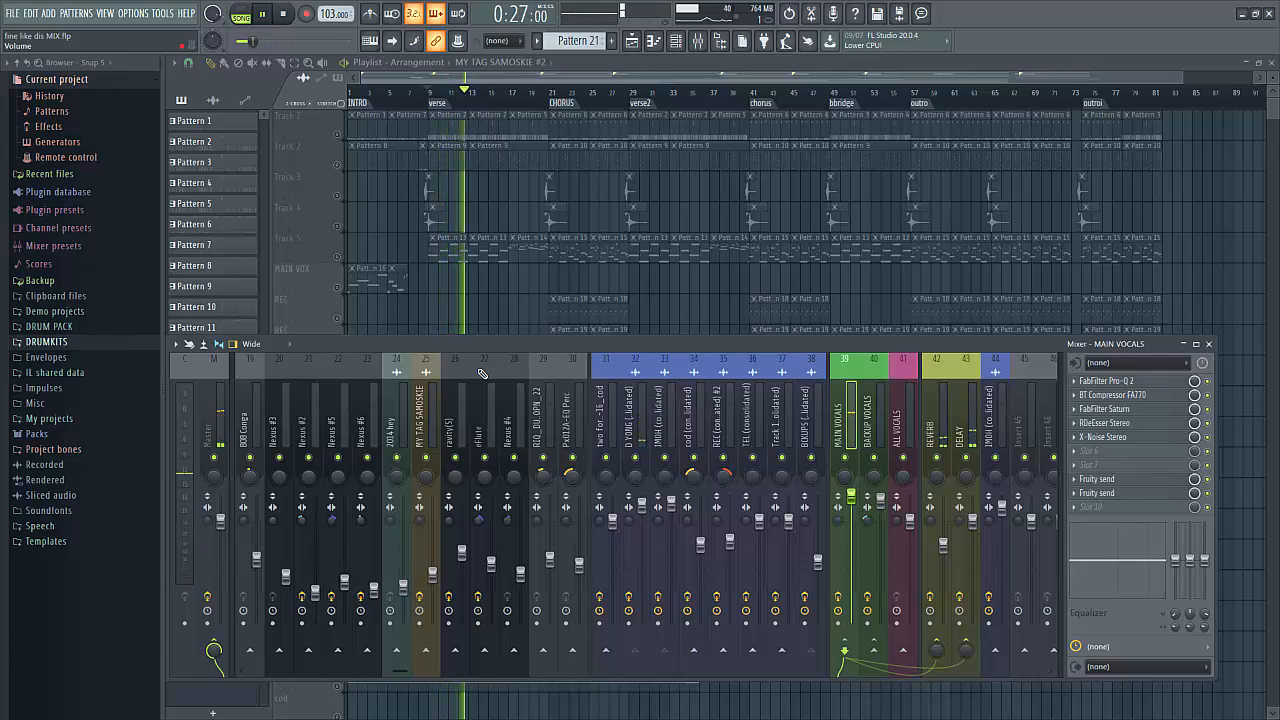
key("space")
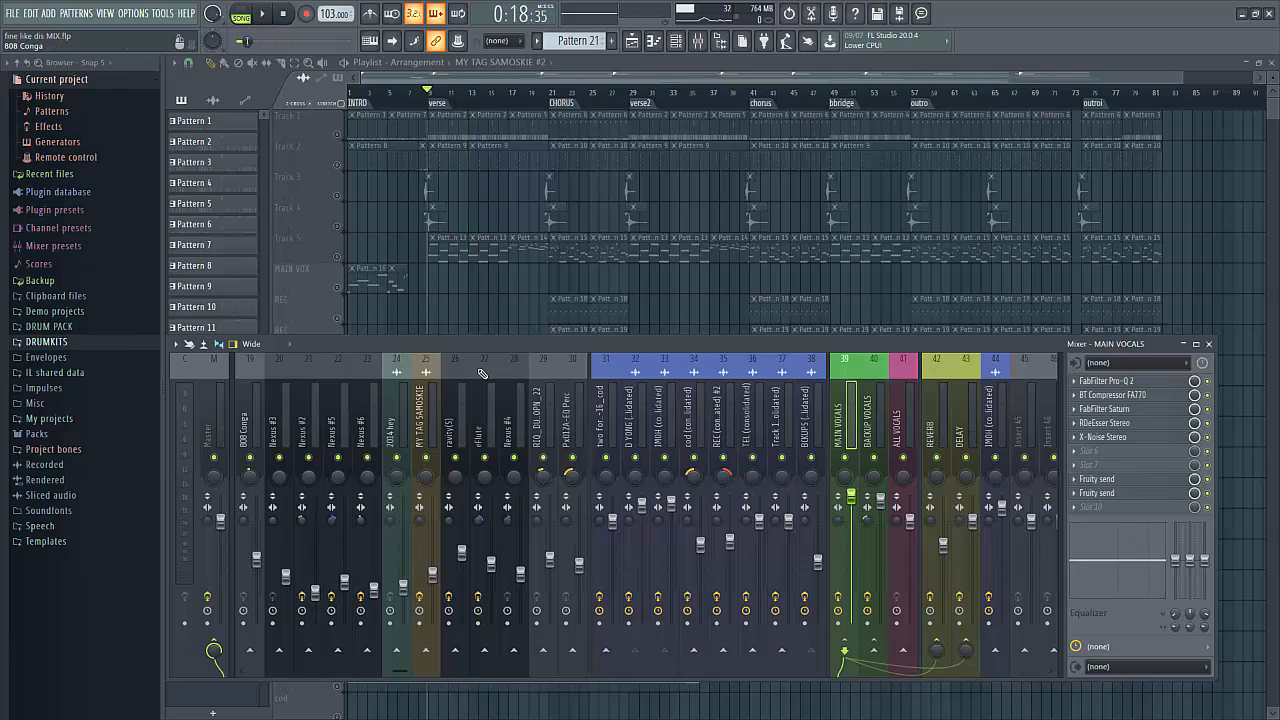
left_click(210, 425)
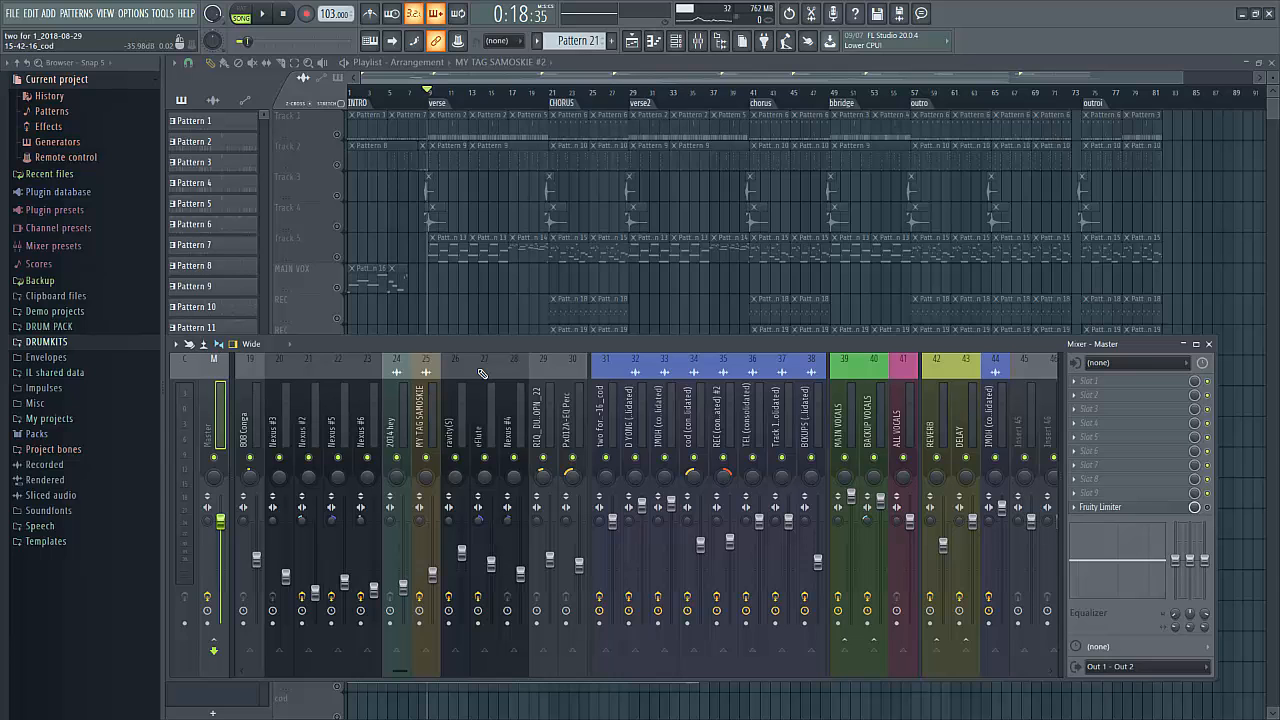
Set the declicking mode of the first BCKUPS (consolidated) clip in the playlist to Crossfade (bleeding) and close its settings
key("F9")
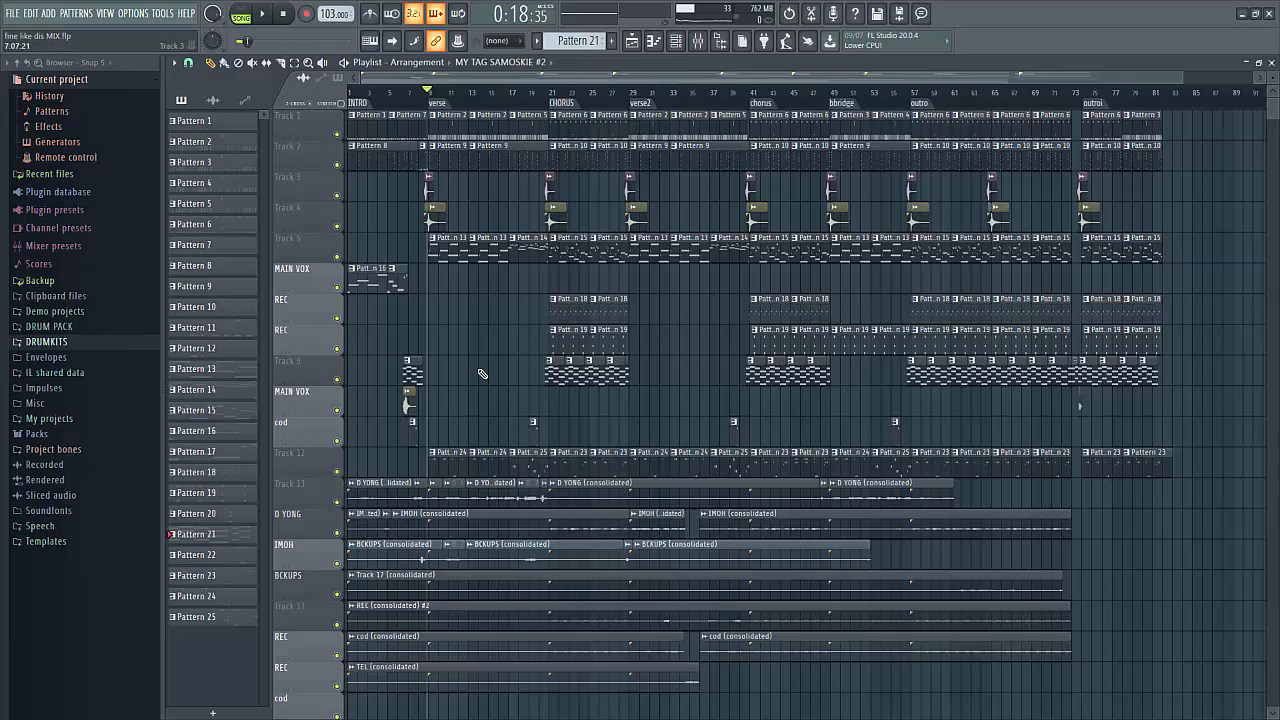
scroll(481, 374, "up", 2)
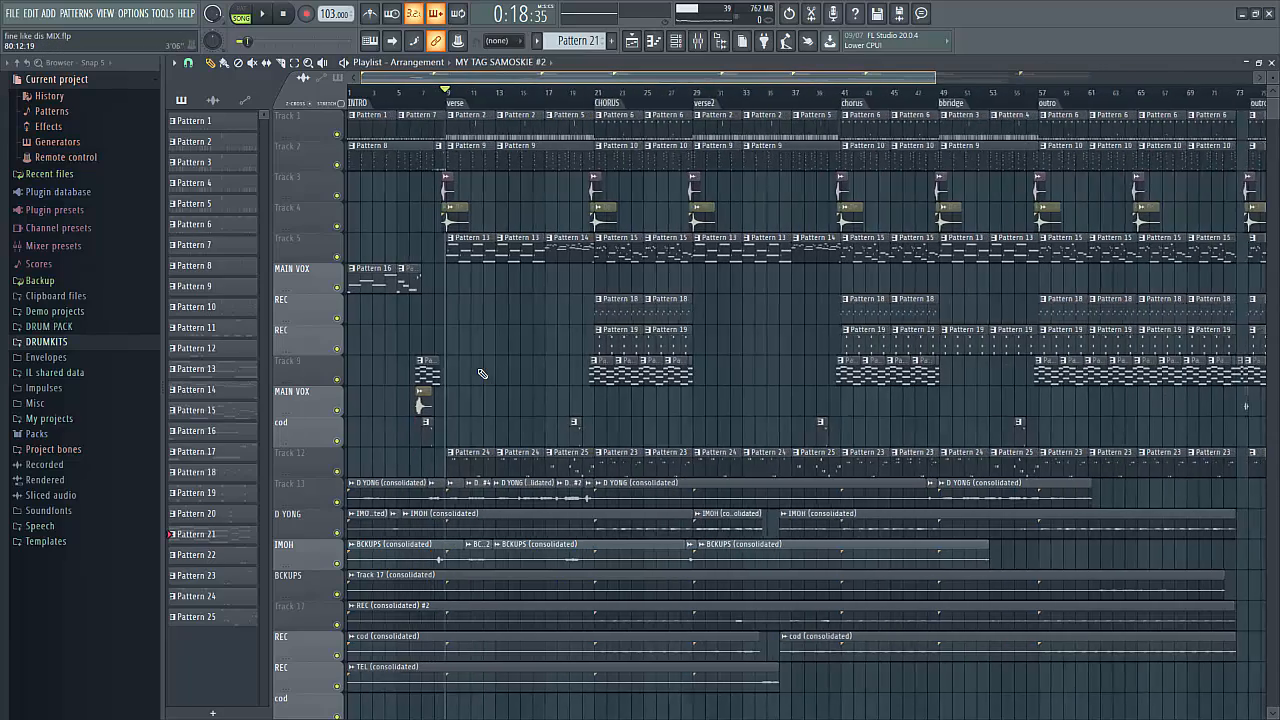
scroll(481, 374, "up", 3)
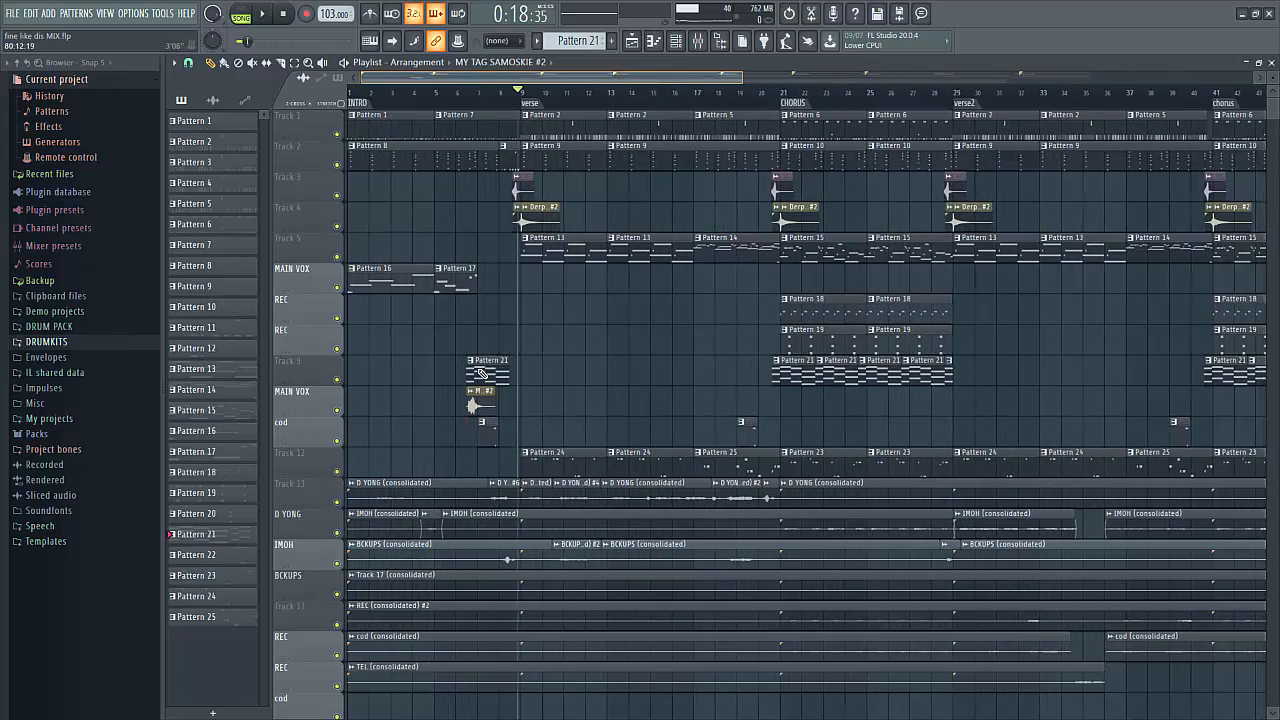
scroll(481, 374, "up", 5)
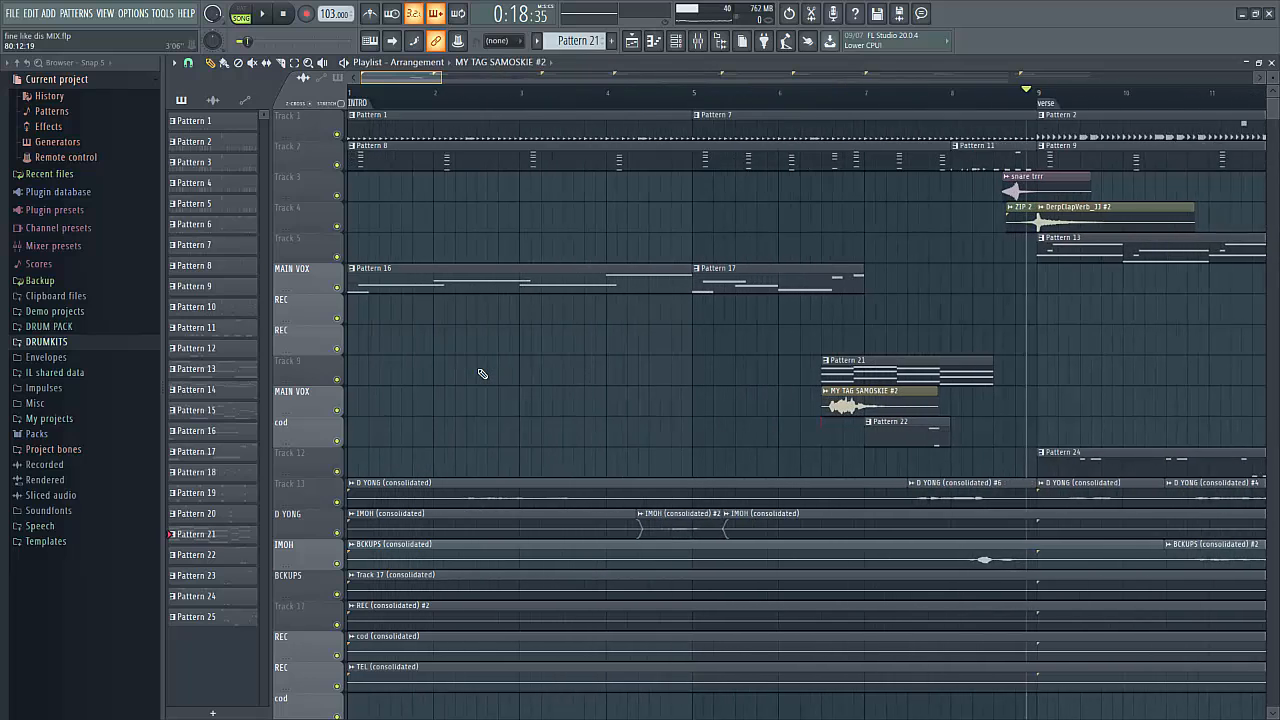
scroll(481, 374, "up", 2)
scroll(481, 374, "down", 5)
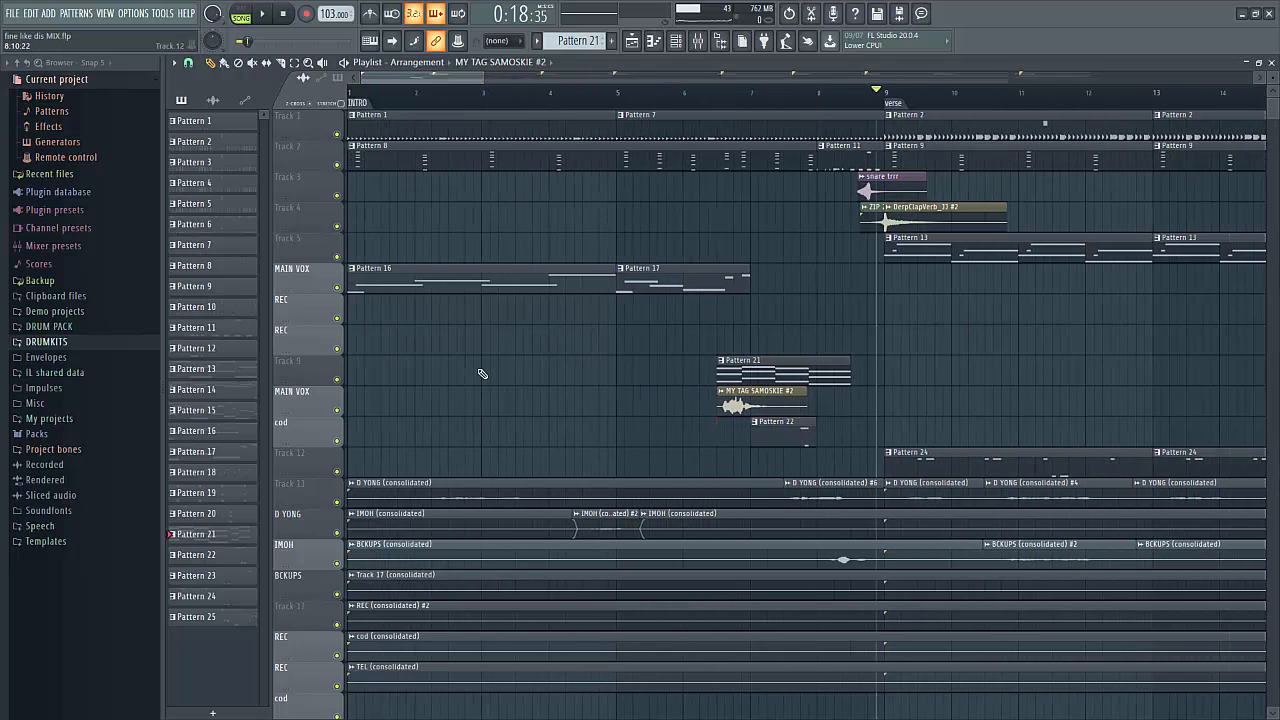
double_click(665, 547)
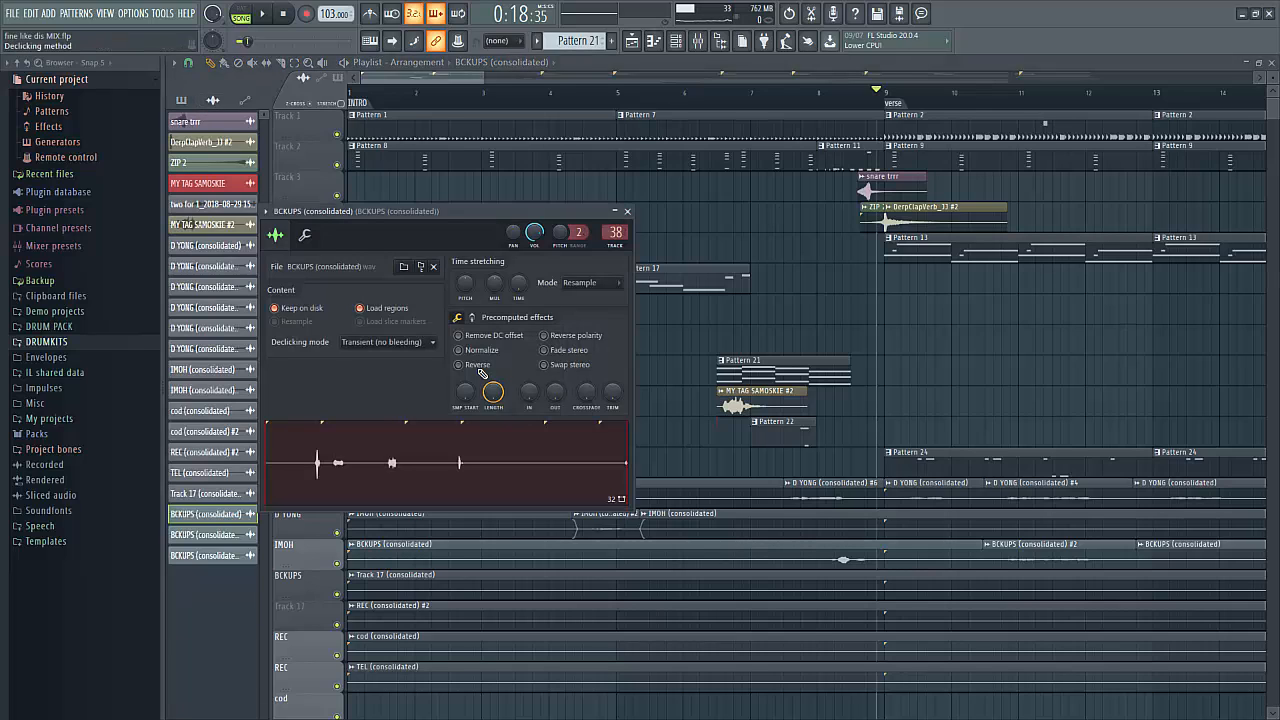
left_click(388, 342)
left_click(376, 420)
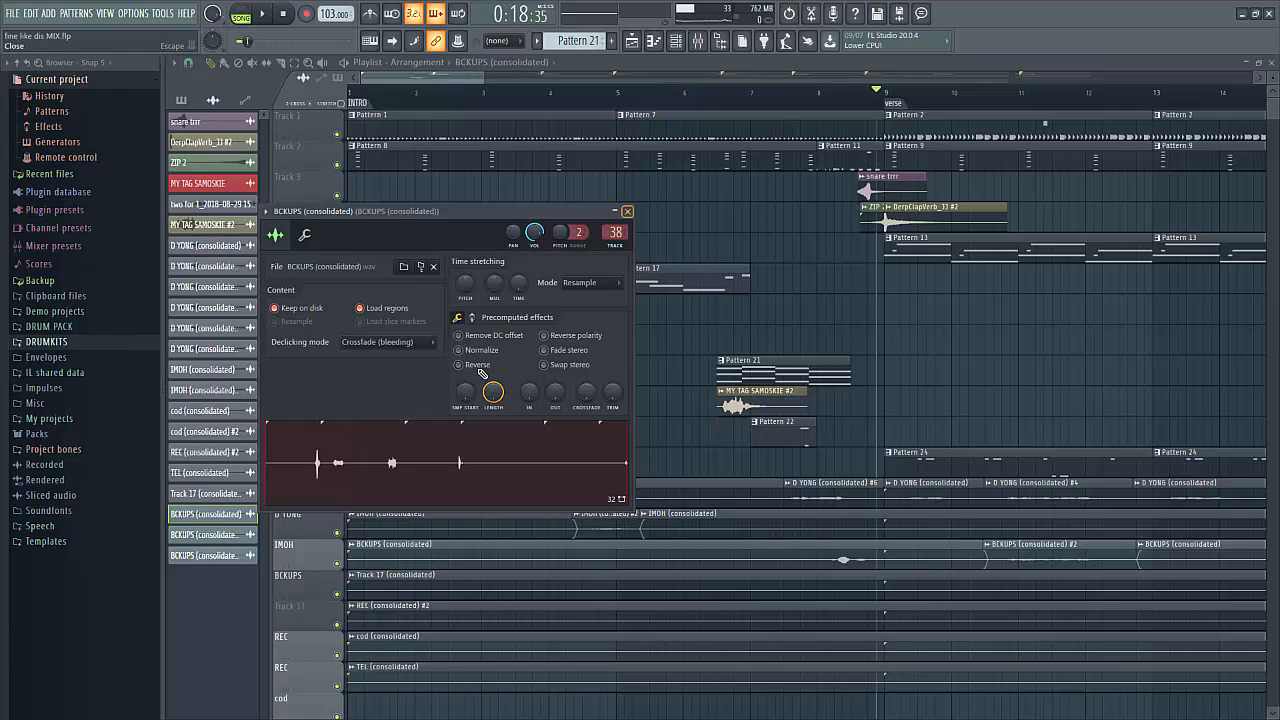
left_click(627, 211)
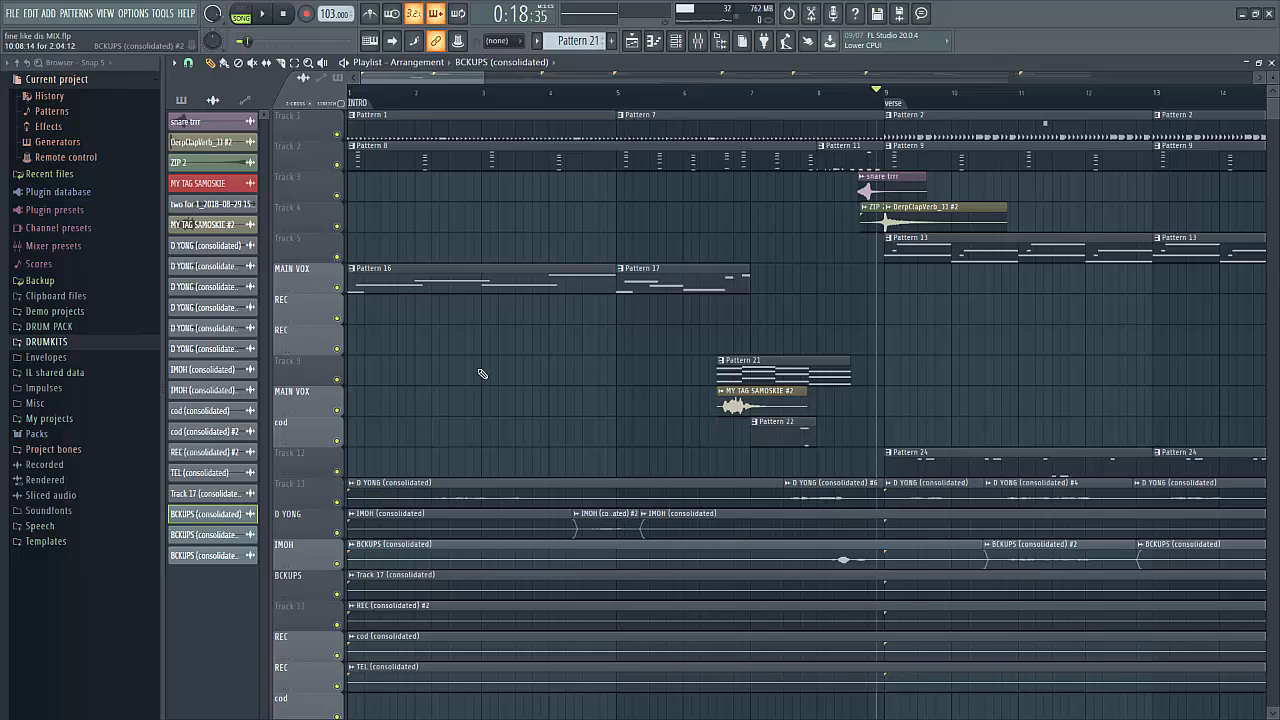
Trim the end of the first BCKUPS (consolidated) clip to just before the verse marker, and open the declicking modes of BCKUPS (consolidated) #2
mouse_move(986, 553)
left_mouse_down()
mouse_move(1006, 553)
mouse_move(875, 554)
left_mouse_up()
double_click(1048, 556)
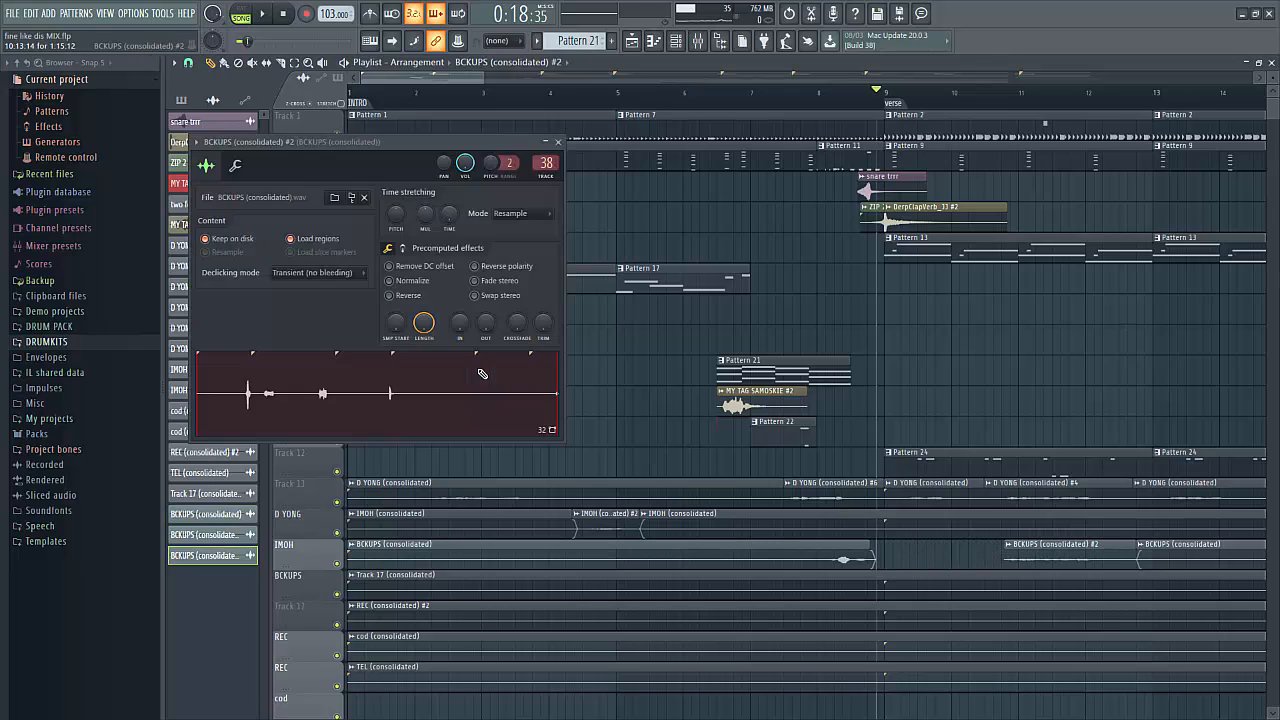
left_click(318, 272)
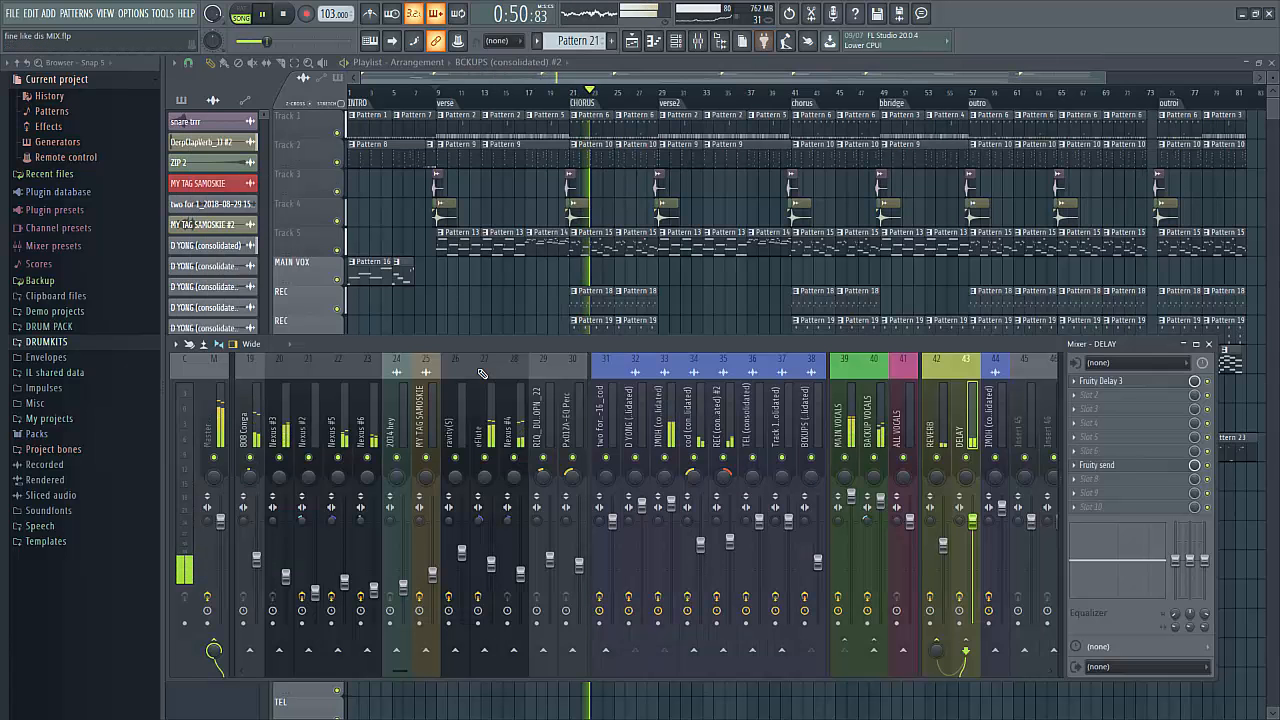
Stop playback in the playlist, and review the effects on the BACKUP VOCALS and Master mixer tracks
key("F9")
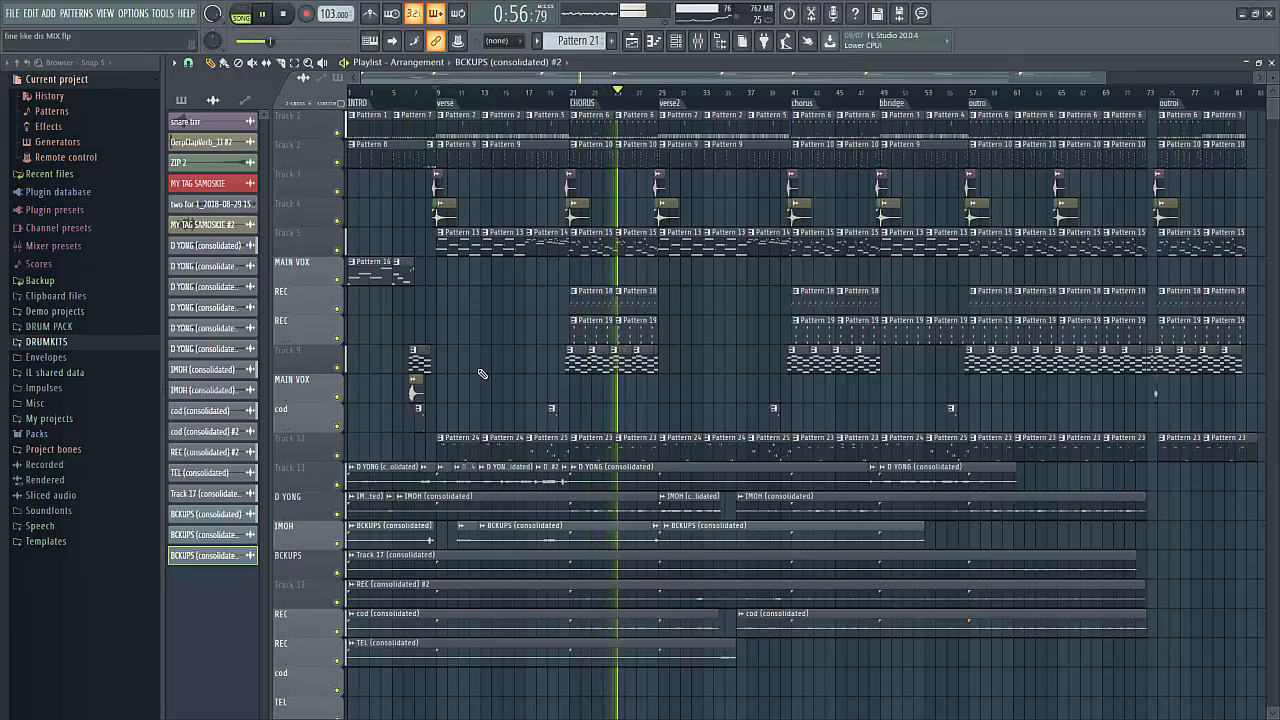
key("space")
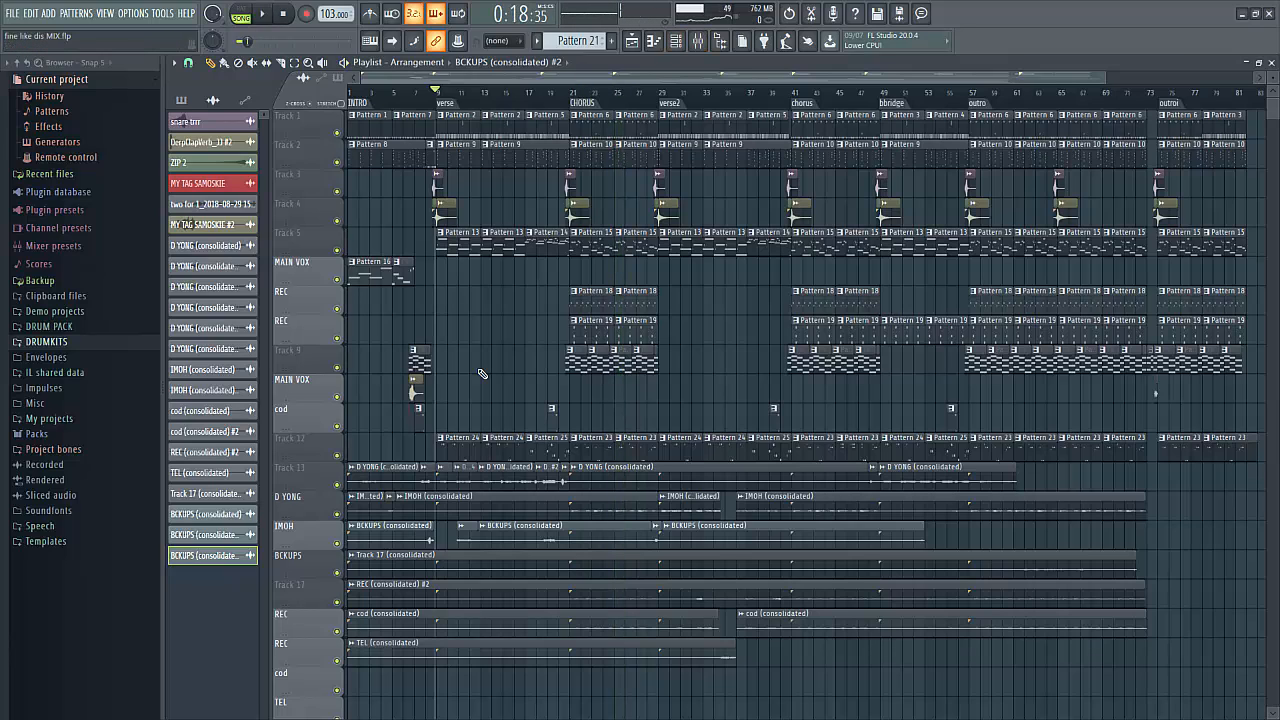
key("F9")
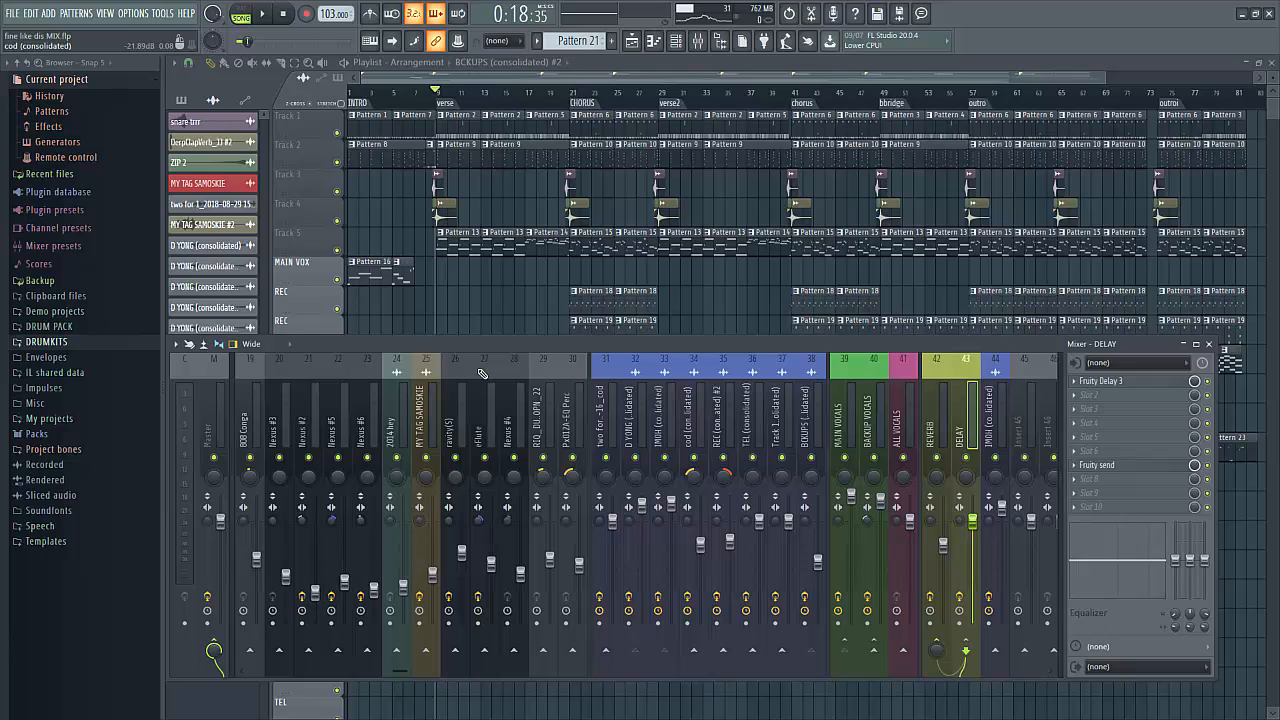
key("F9")
key("F9")
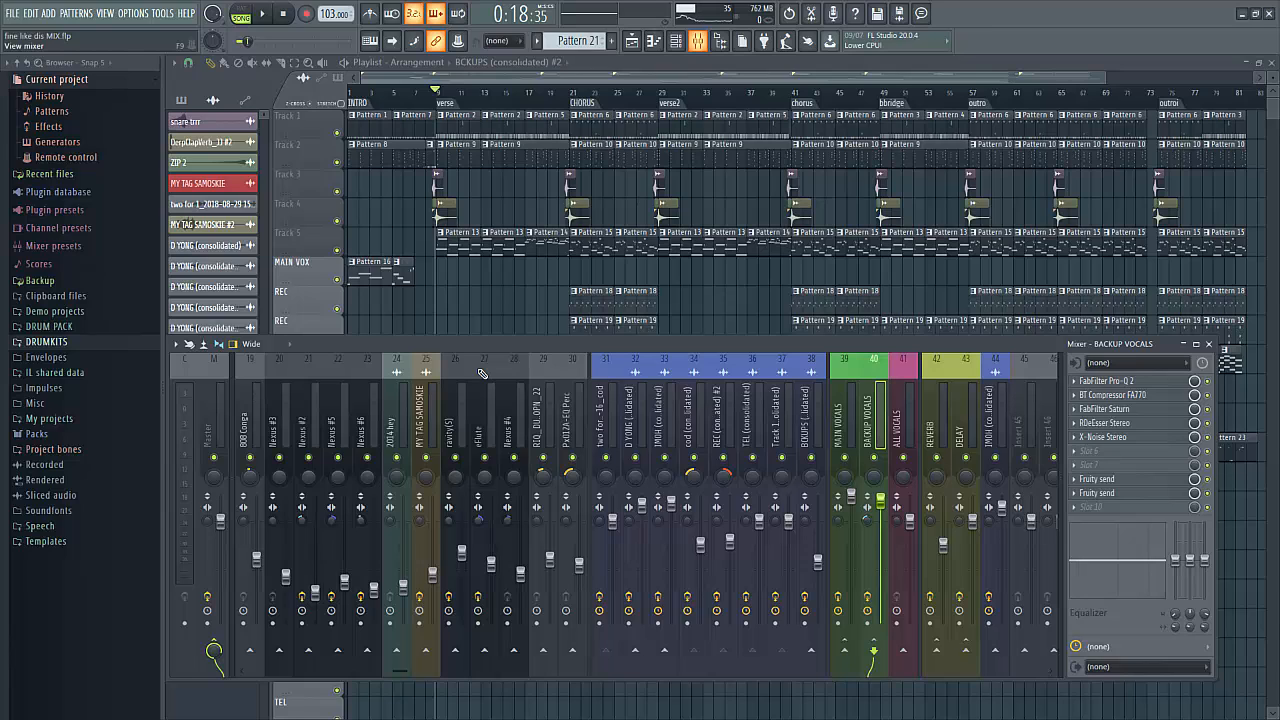
left_click(213, 425)
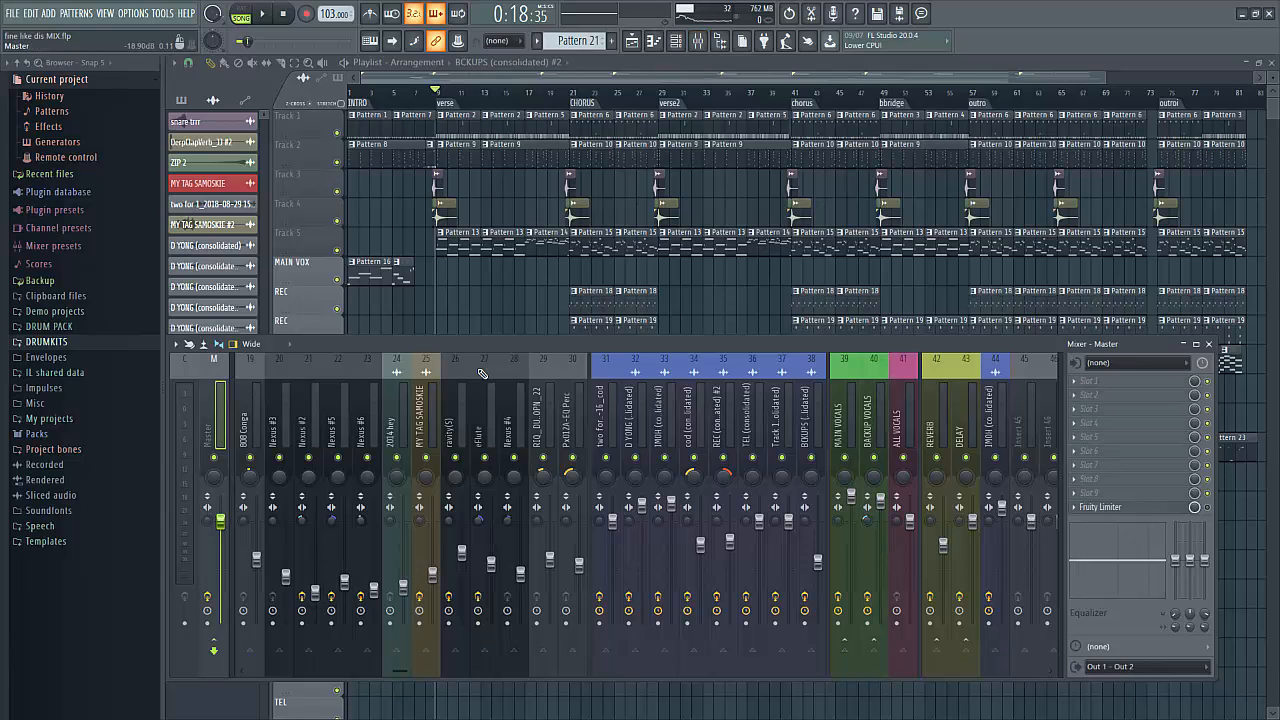
key("F9")
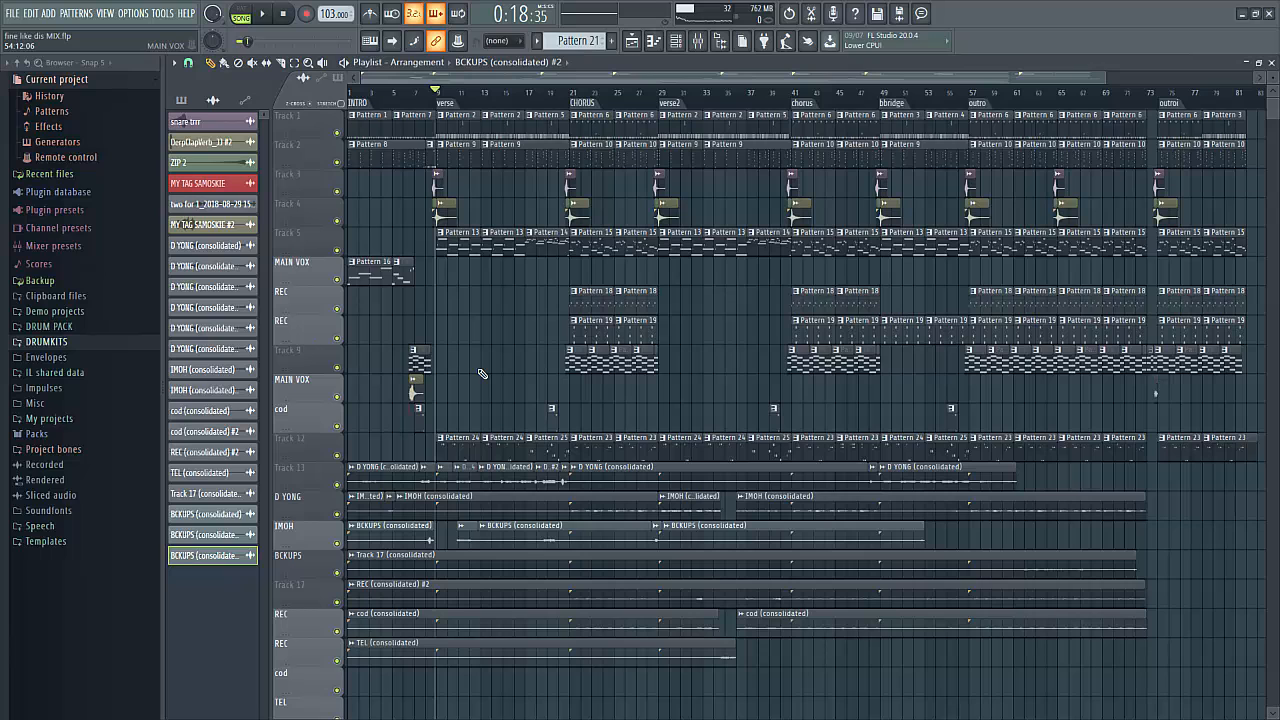
Look over the mixer's vocal, bus and effect tracks, save the project, and return to the full playlist
key("F9")
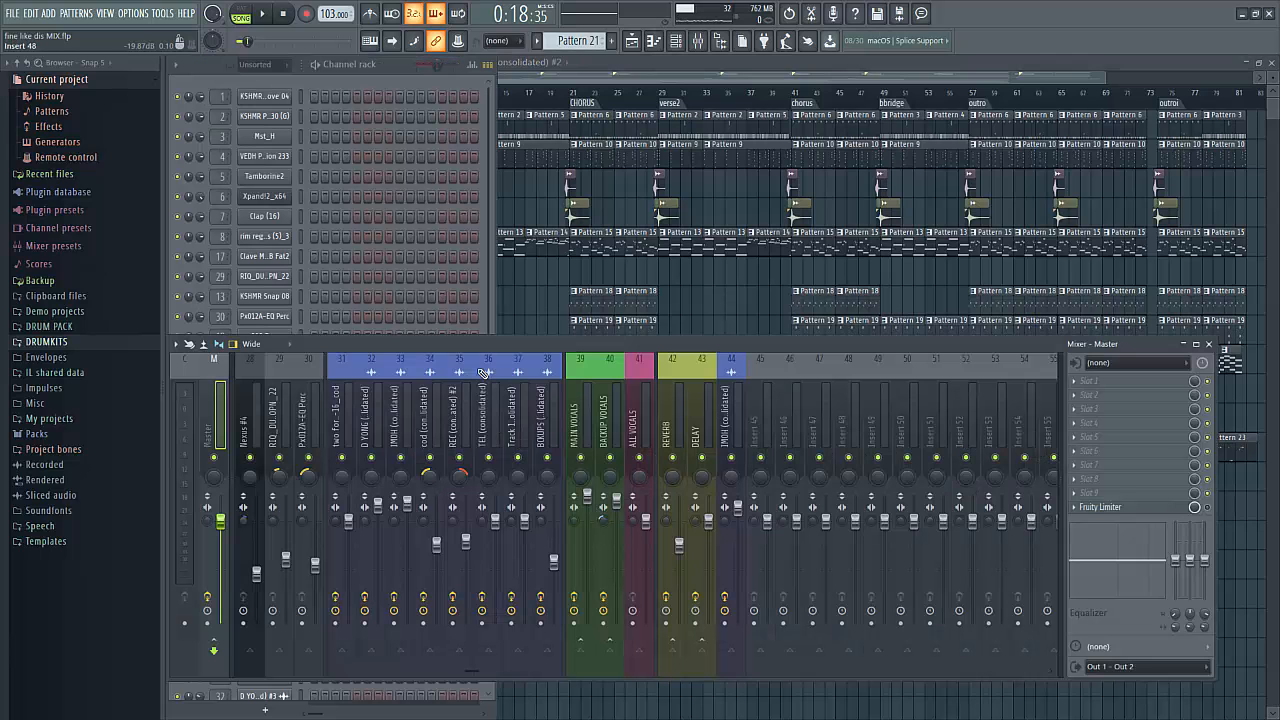
scroll(483, 372, "up", 3)
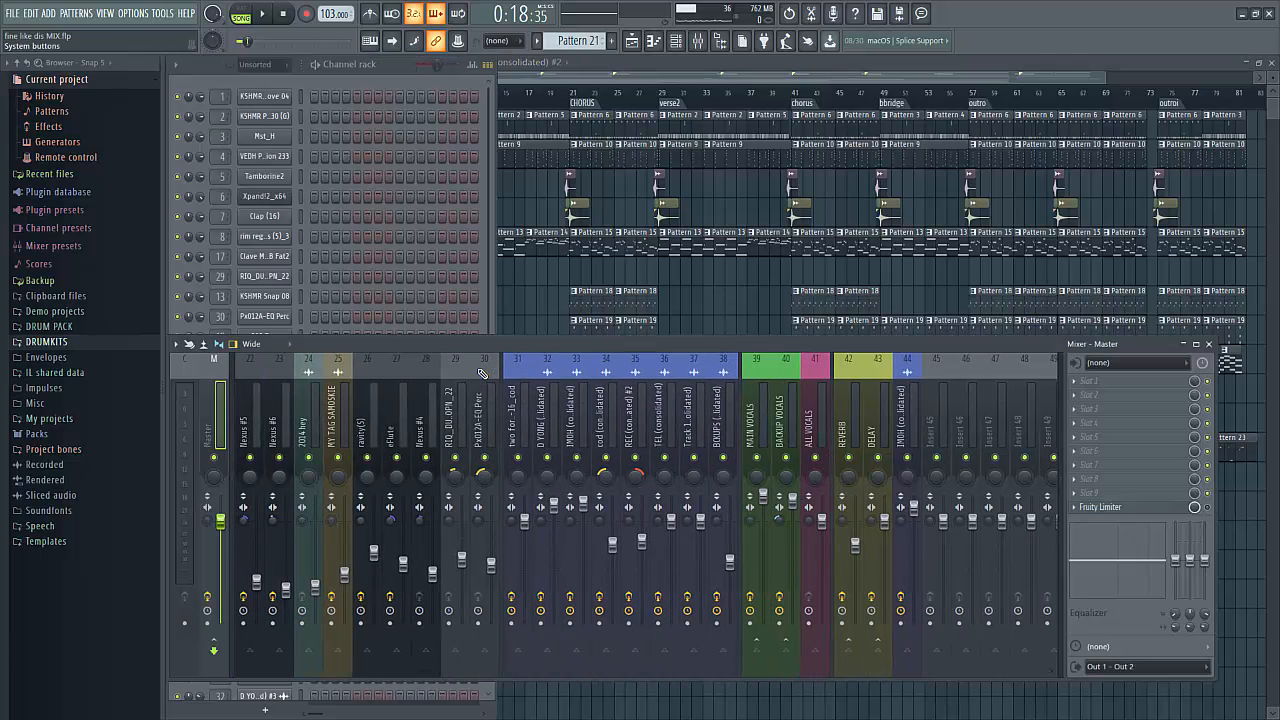
key("ctrl+s")
key("F5")
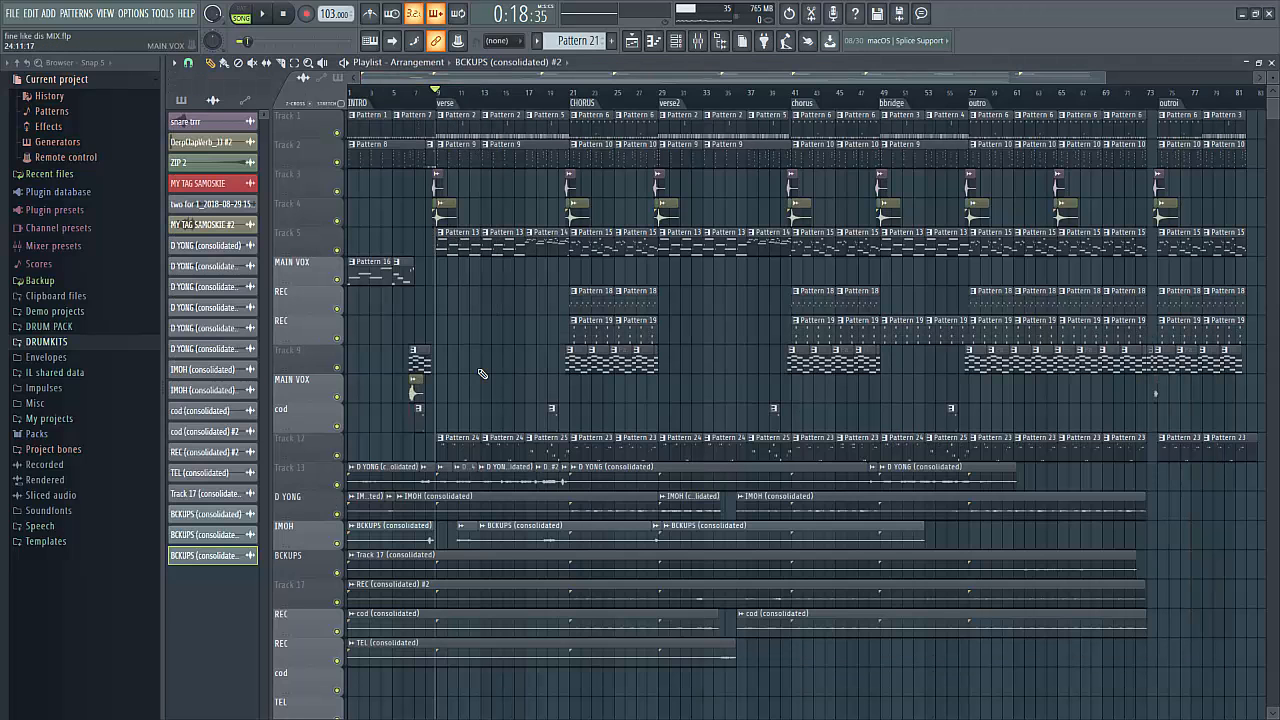